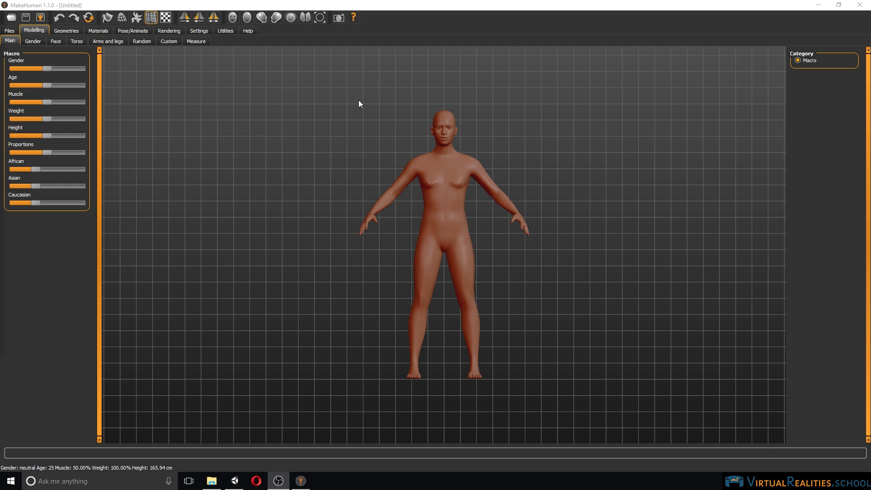
Orbit the default figure into perspective on the floor grid, then snap to an orthographic view
drag(596, 188, 536, 199)
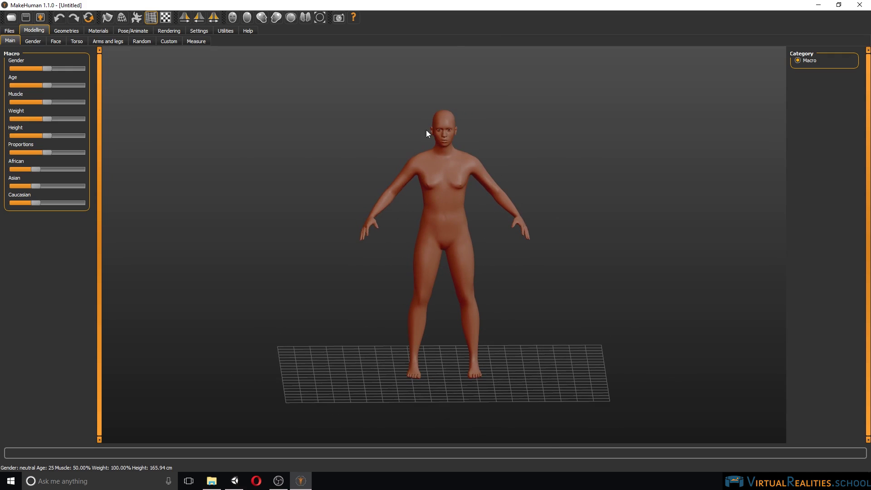
click(232, 17)
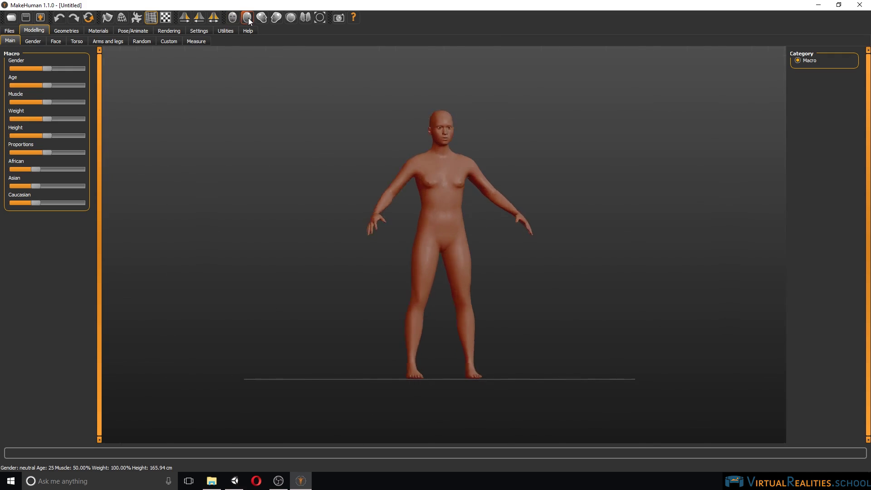
Switch to Front view and browse the Torso, Face and Arms and legs shaping options
click(233, 17)
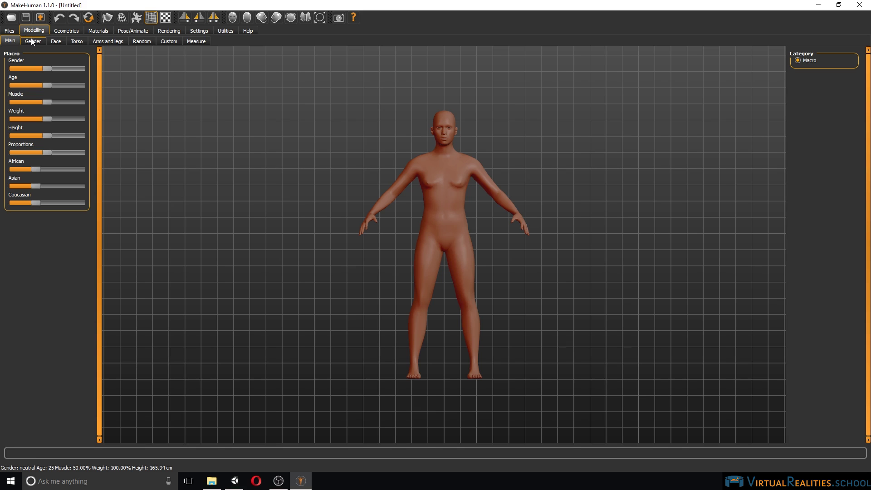
click(73, 42)
click(58, 40)
click(75, 41)
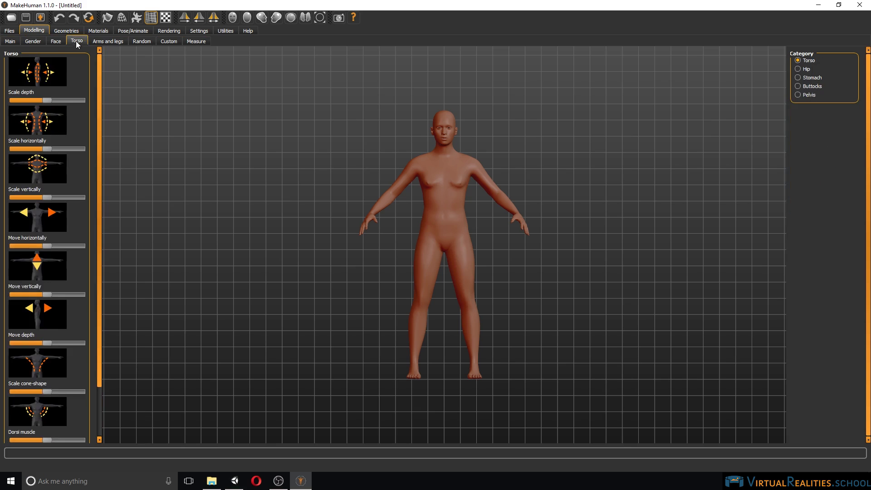
click(108, 42)
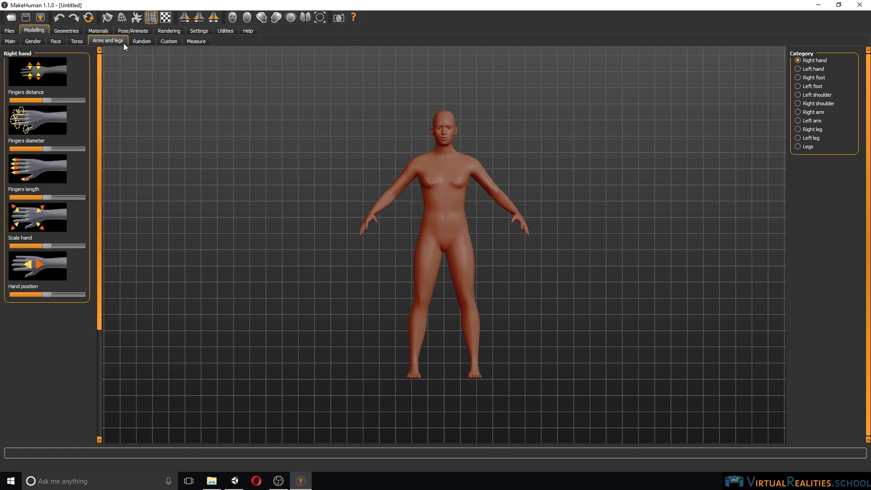
On the Main settings, make the figure fully male and raise muscle to 57.80% and weight to 122.80%
click(11, 42)
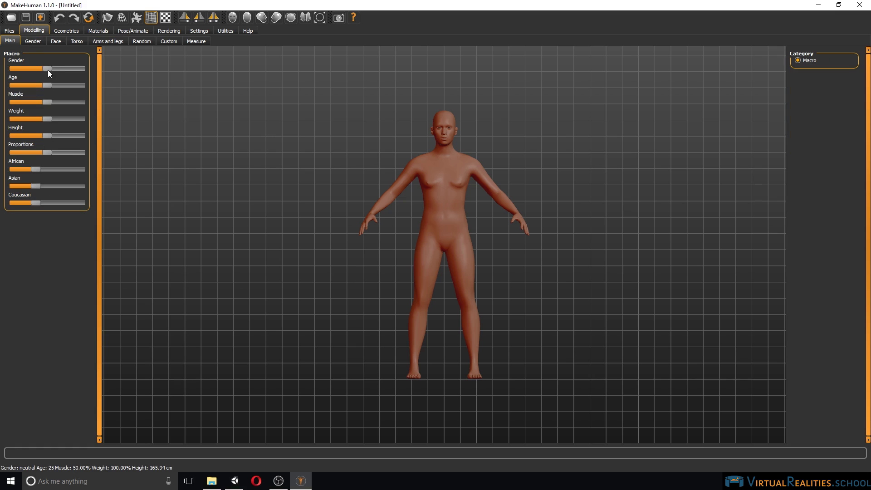
drag(47, 68, 41, 86)
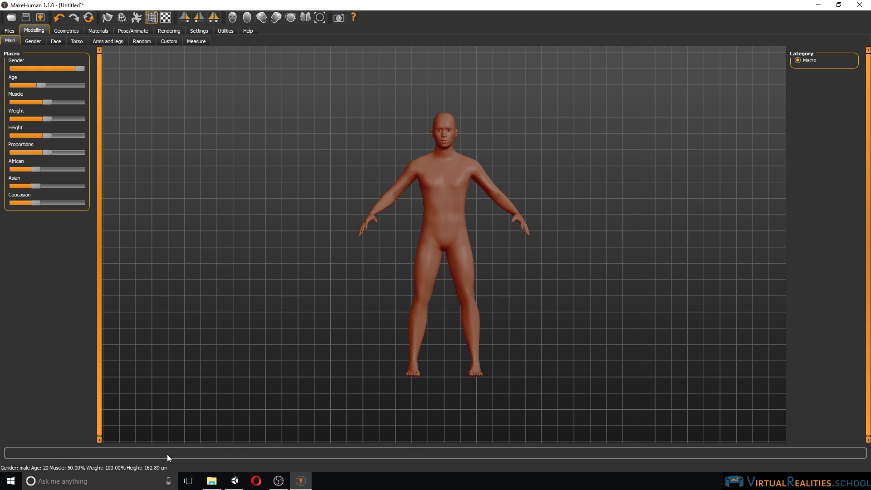
drag(45, 102, 55, 152)
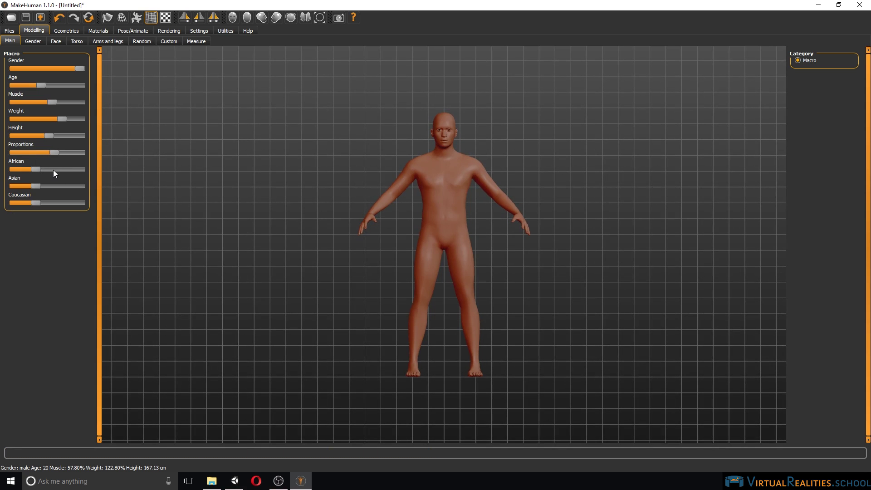
click(34, 39)
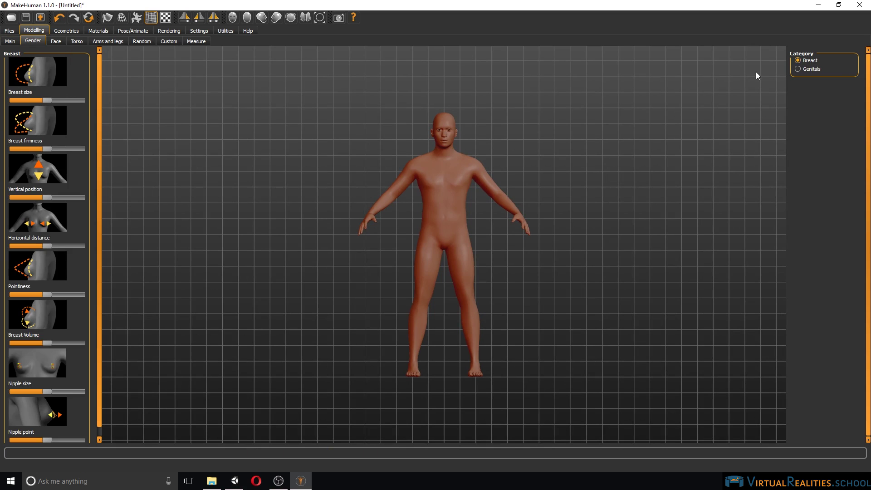
Nudge the Left ear's Move vertically slider in Face settings, then bring up the Random settings
click(61, 42)
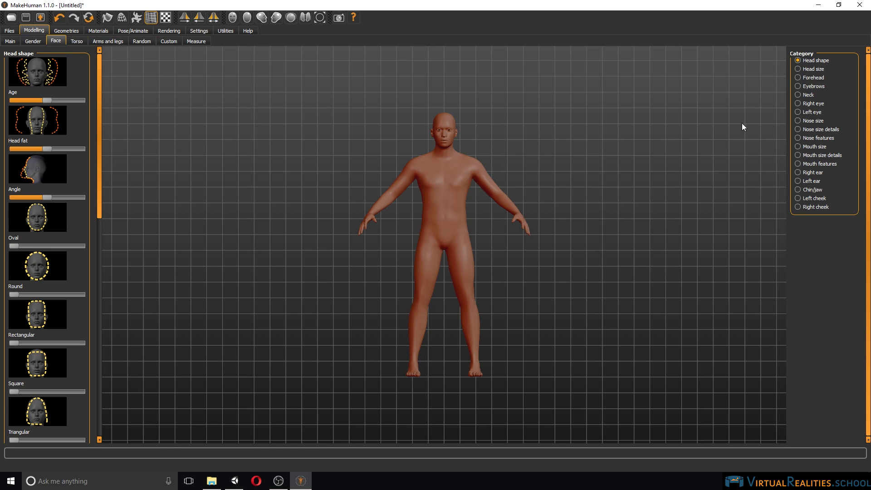
click(798, 181)
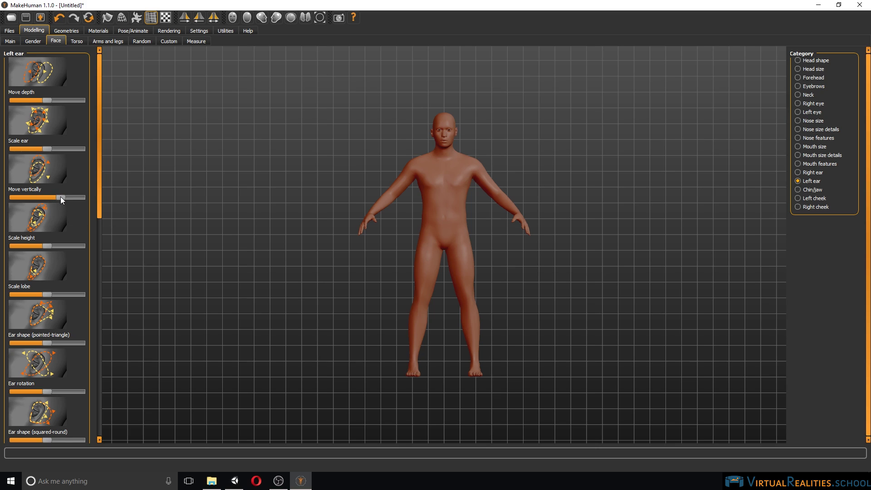
drag(61, 197, 61, 197)
click(201, 22)
click(200, 22)
click(141, 41)
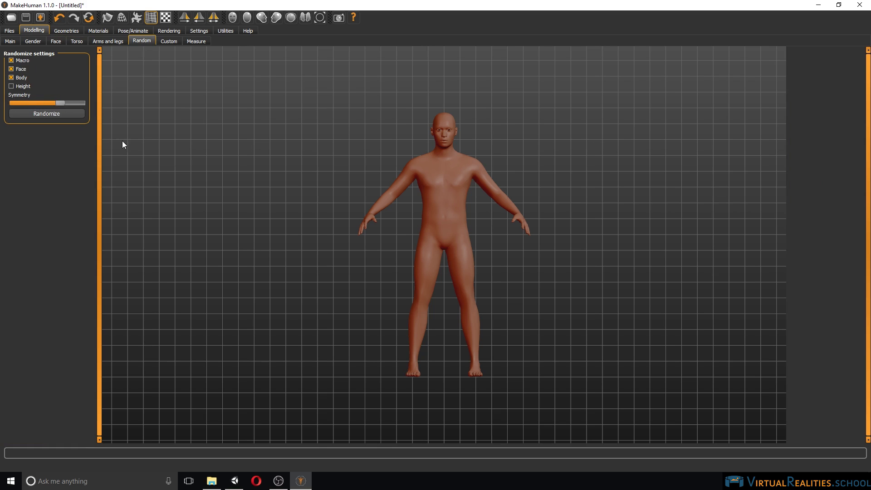
From the Clothes list, dress the man in Male casualsuit02 and Shoes01 brown shoes
click(66, 31)
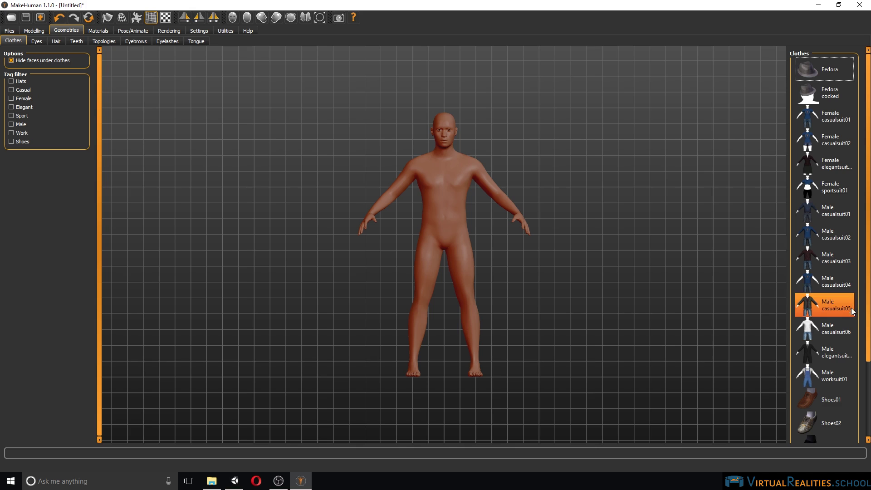
drag(867, 301, 862, 405)
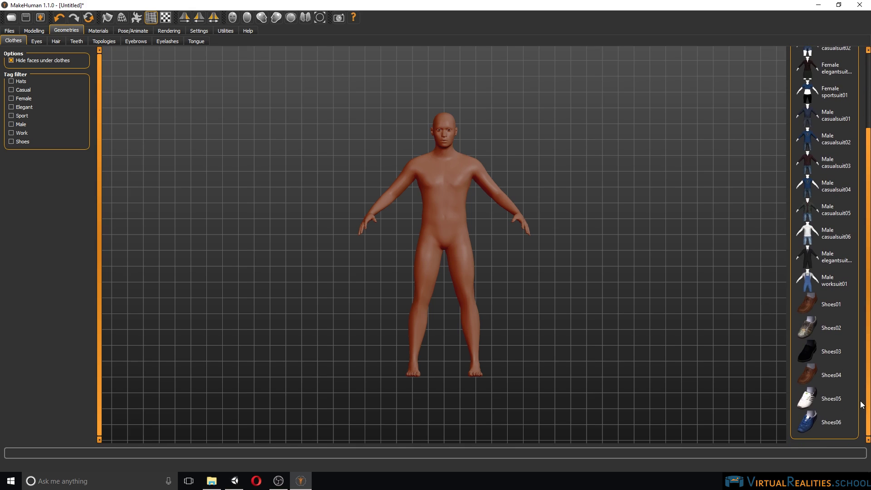
scroll(857, 364, up, 1)
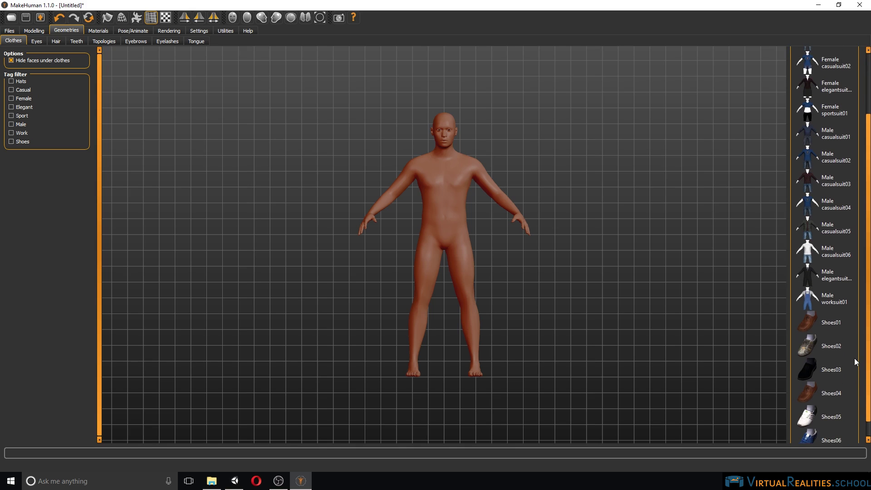
scroll(849, 339, up, 3)
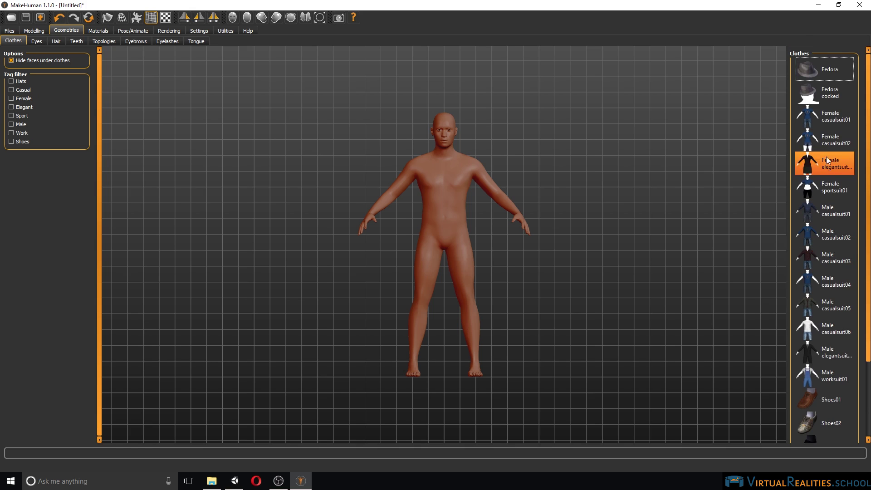
drag(869, 193, 870, 252)
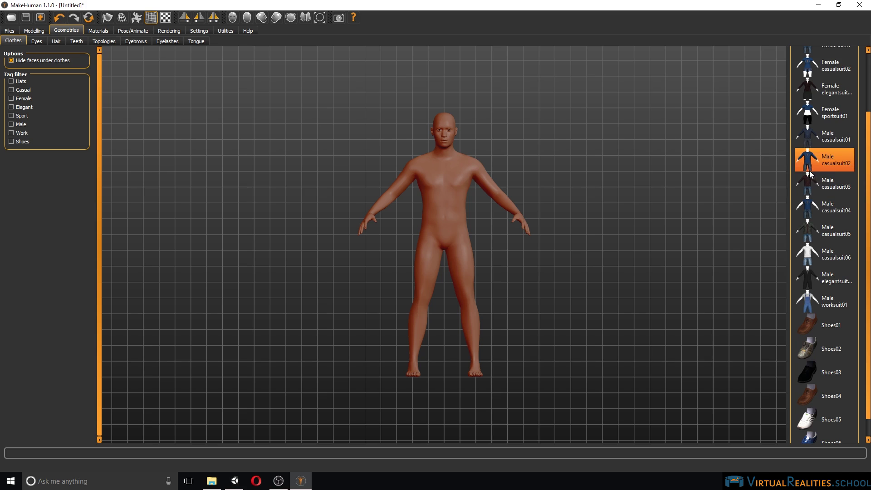
click(820, 156)
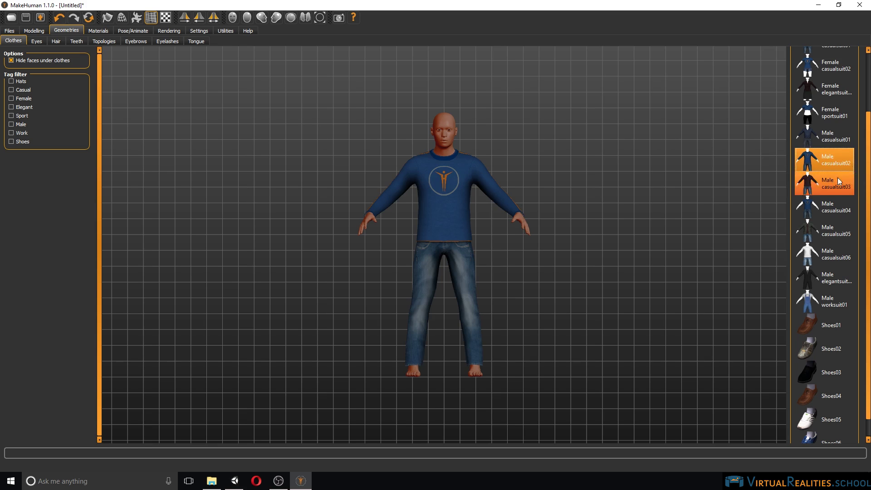
scroll(837, 177, down, 1)
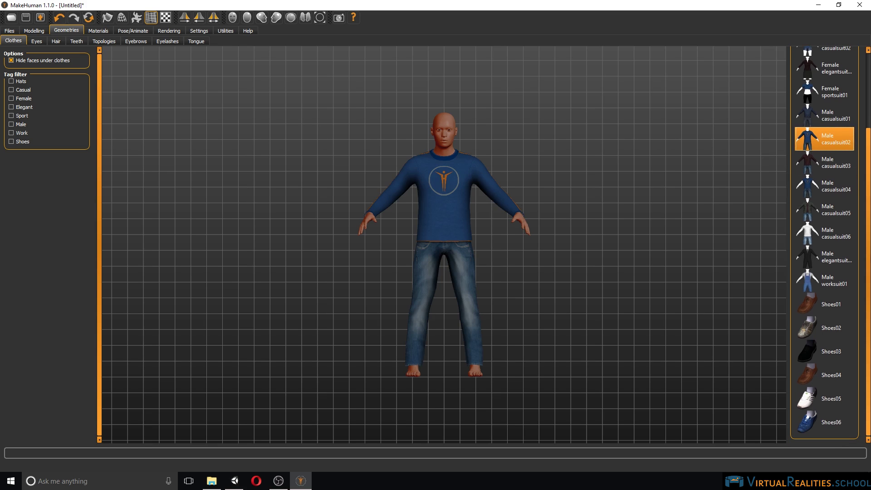
click(830, 309)
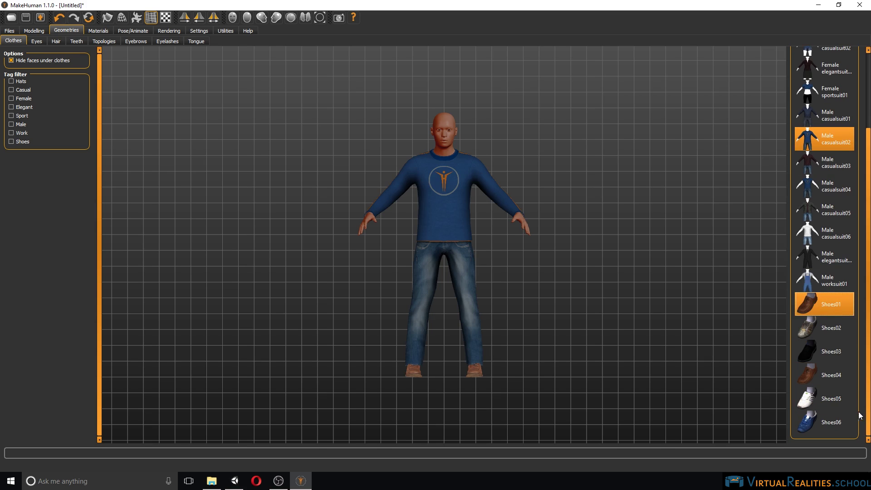
scroll(867, 401, up, 5)
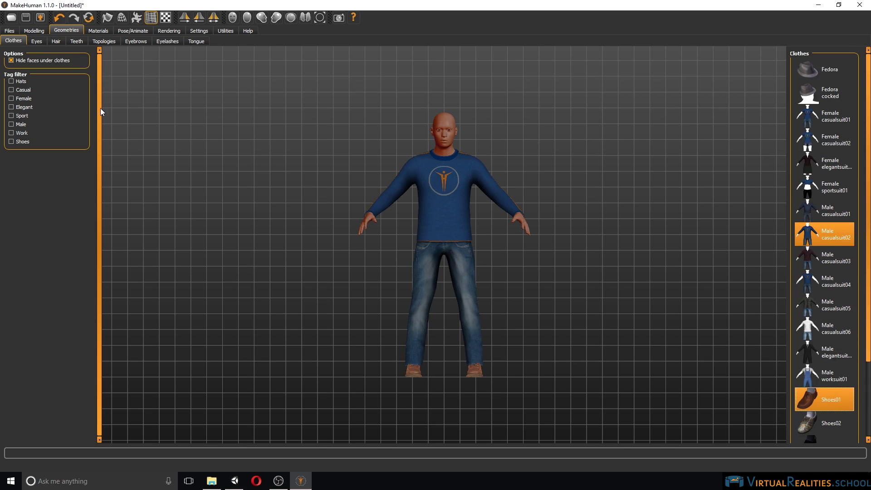
click(37, 41)
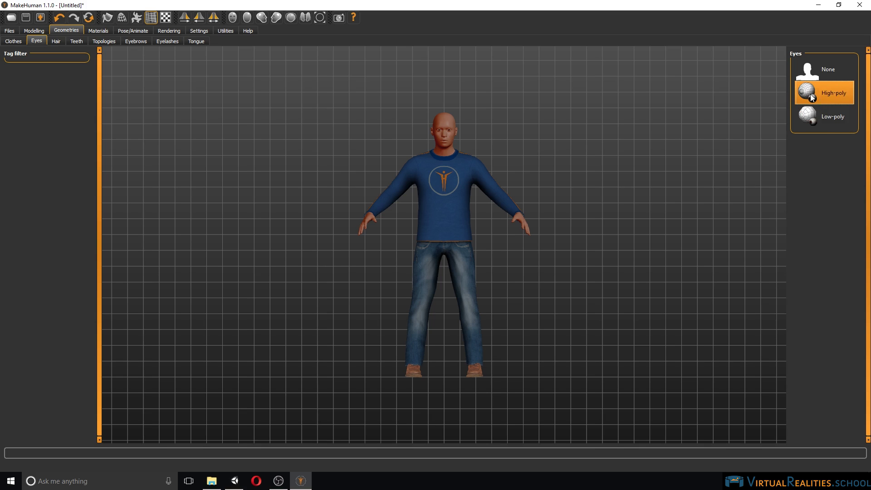
Give the man Short01 short hair and the Teeth base teeth
click(57, 41)
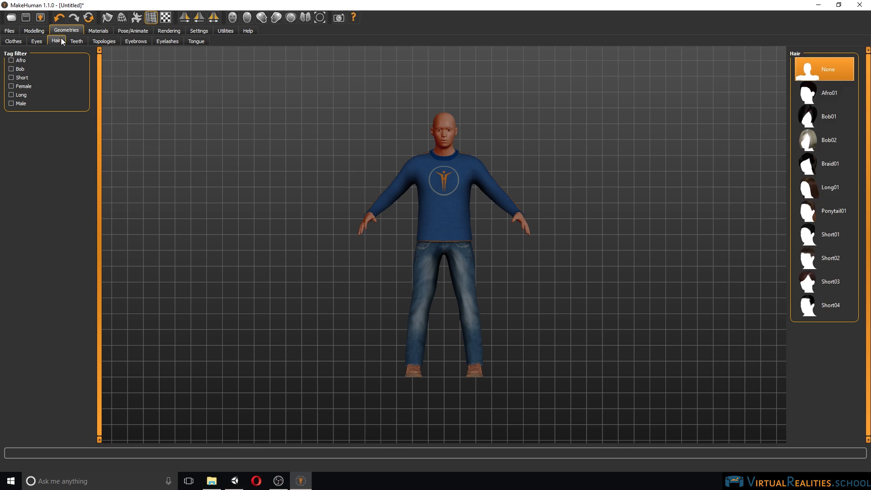
click(832, 236)
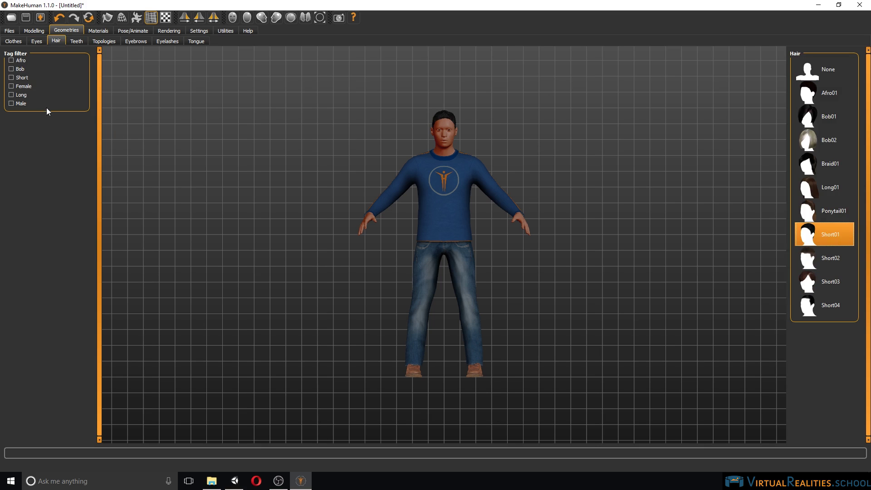
click(76, 41)
click(837, 98)
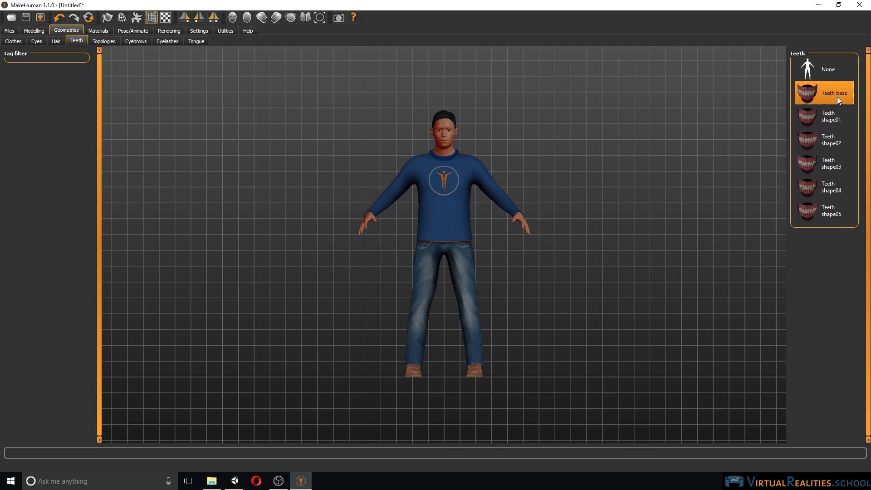
Set the topology to Male generic and add Eyebrow012 eyebrows
click(105, 41)
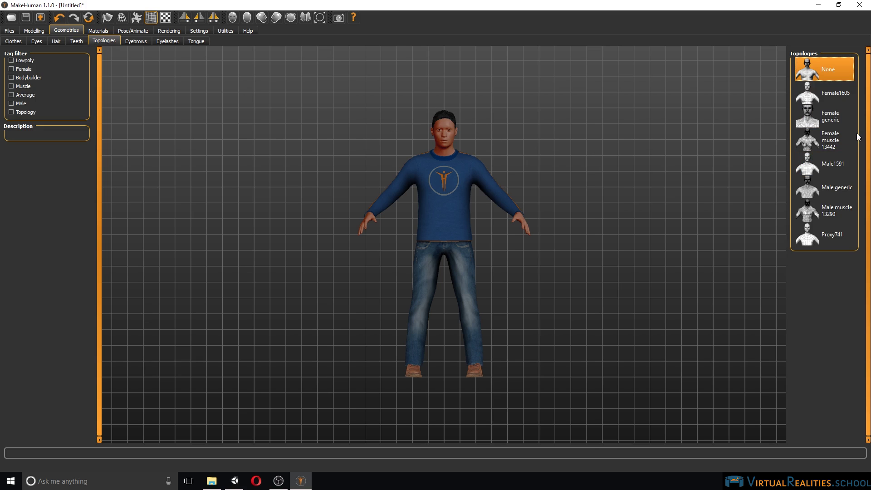
click(841, 165)
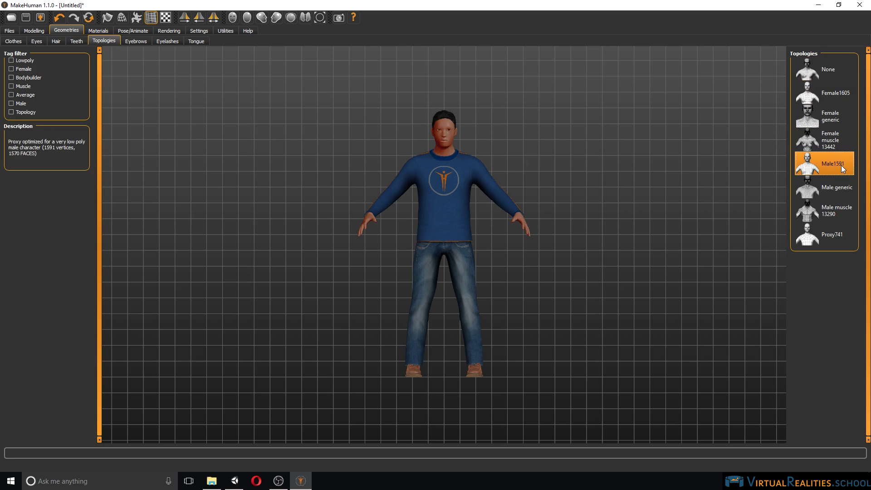
click(836, 189)
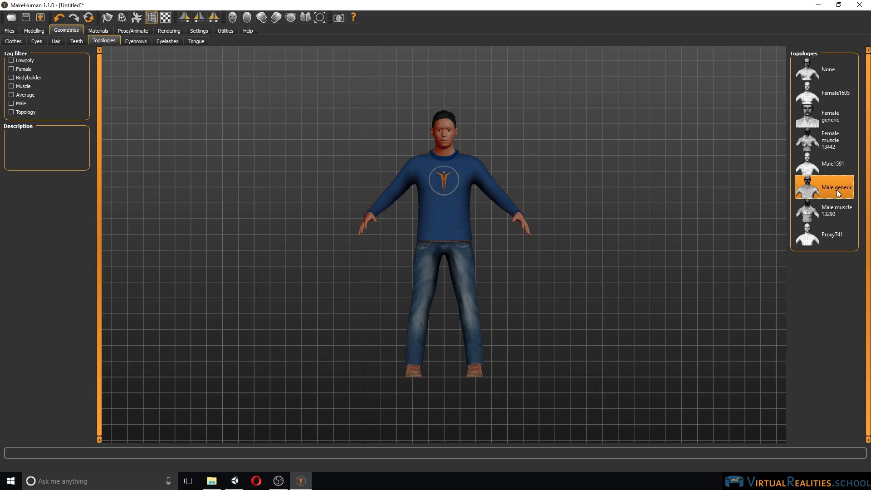
click(135, 42)
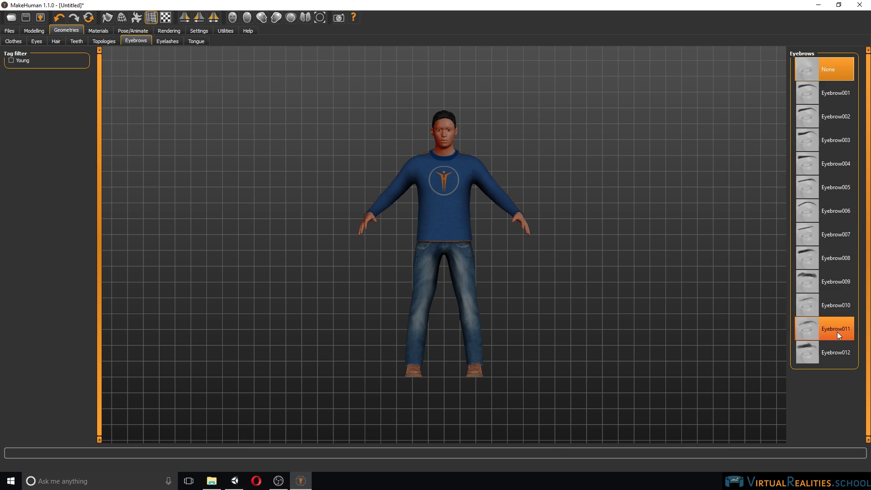
click(837, 357)
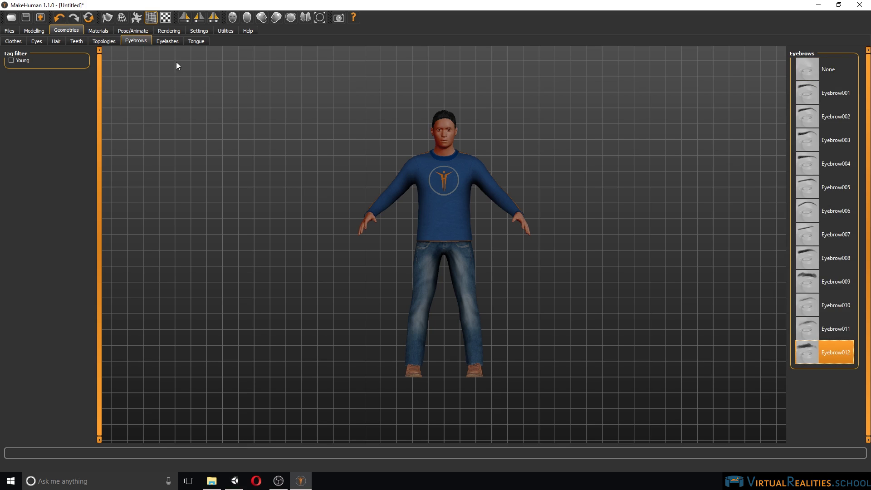
Add Eyelashes01 eyelashes and the Tongue01 tongue
click(172, 42)
click(834, 98)
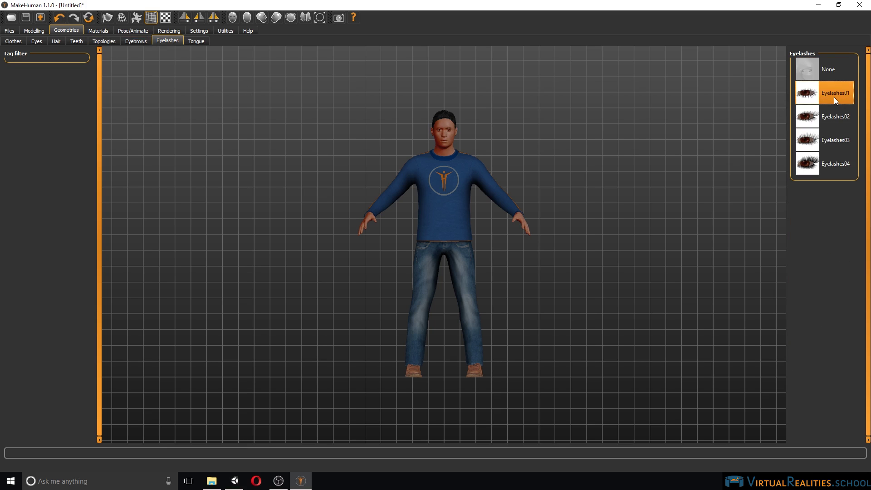
click(200, 41)
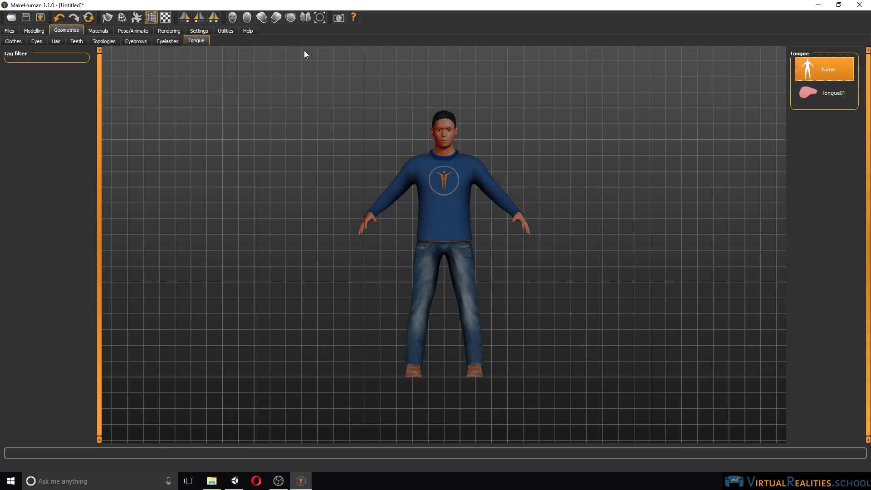
click(847, 98)
scroll(480, 123, up, 3)
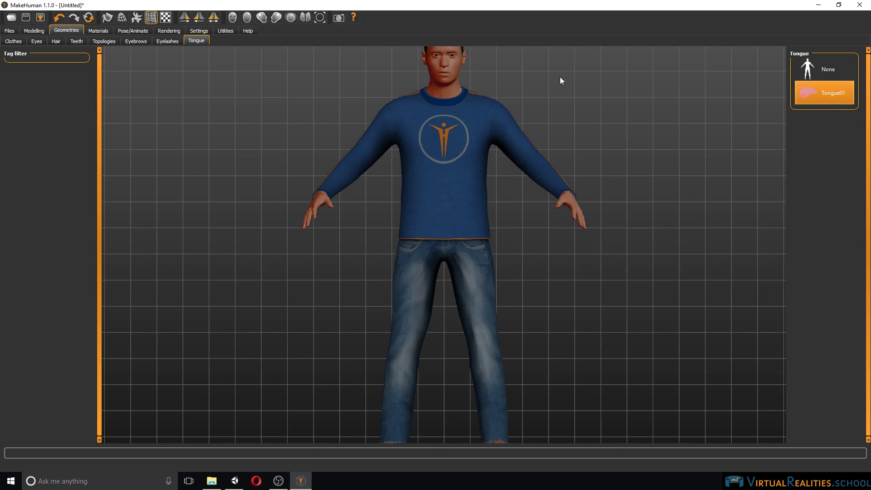
scroll(500, 108, down, 2)
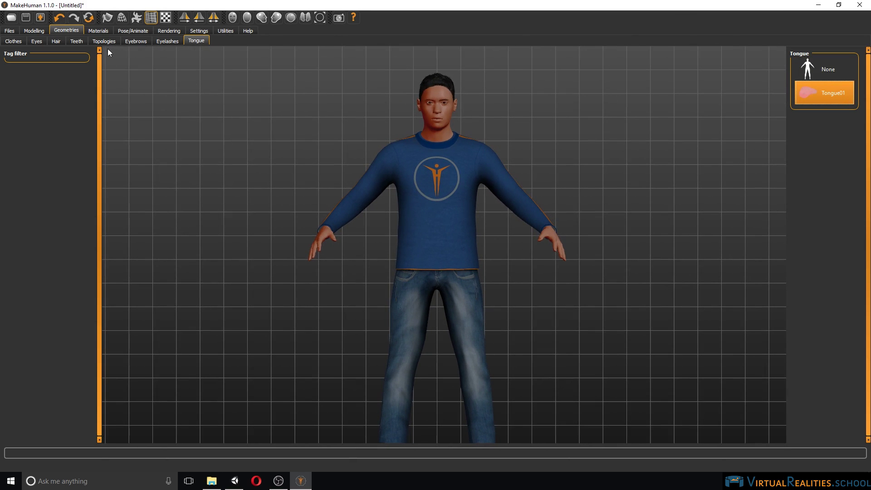
click(94, 30)
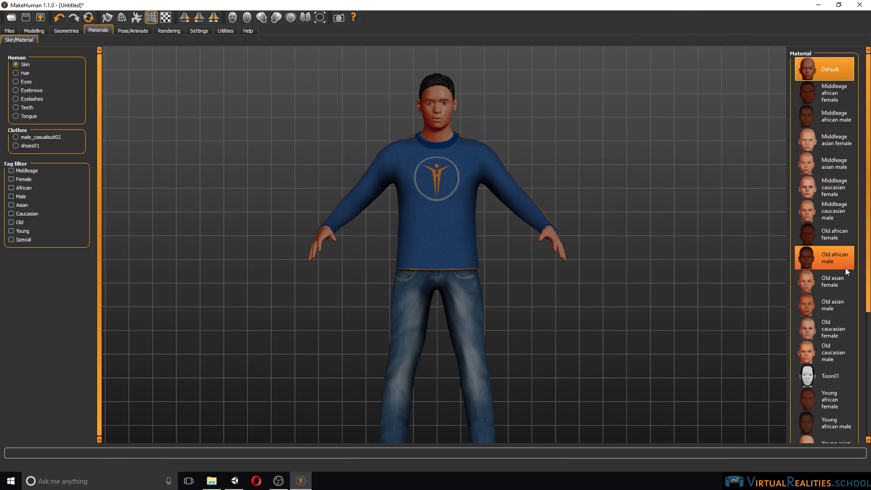
Apply the Old asian male skin material from the Material list
drag(869, 279, 869, 369)
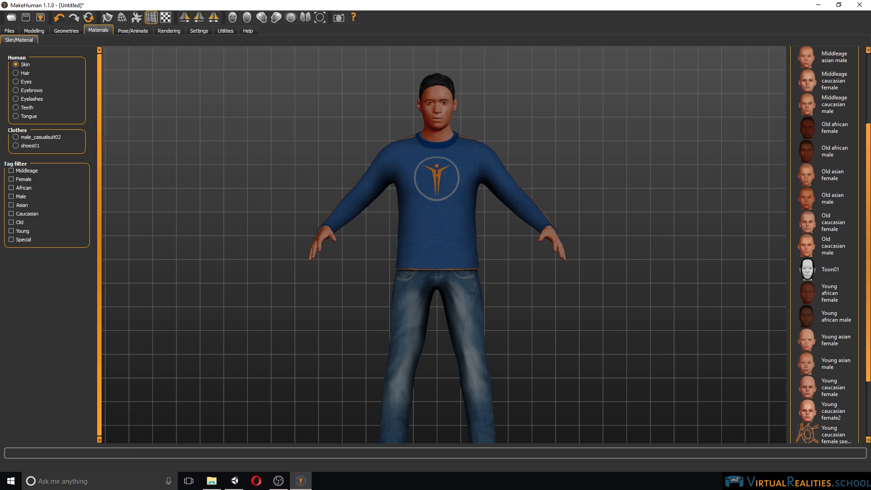
click(832, 203)
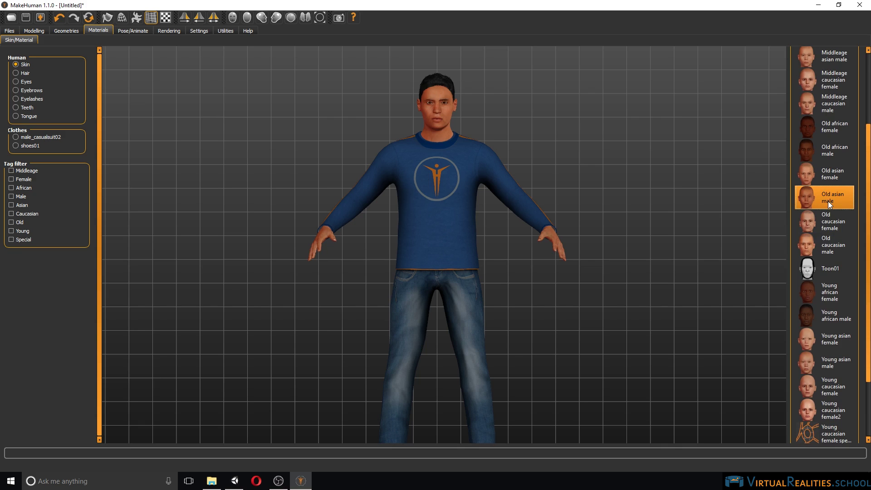
click(129, 33)
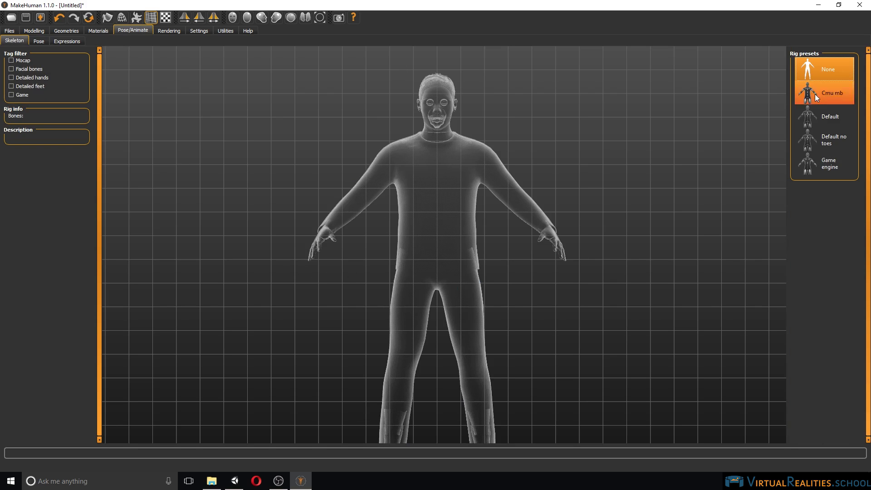
Choose the Game engine rig preset with 53 bones for the character
click(833, 167)
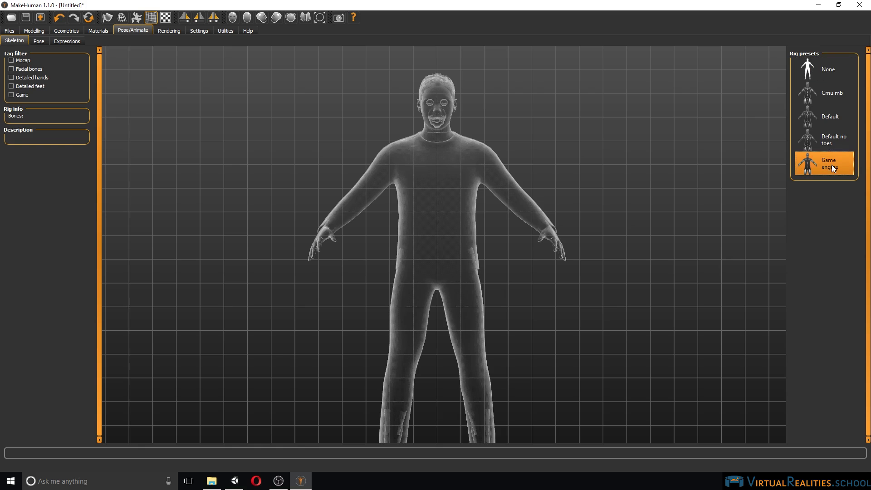
scroll(439, 208, down, 3)
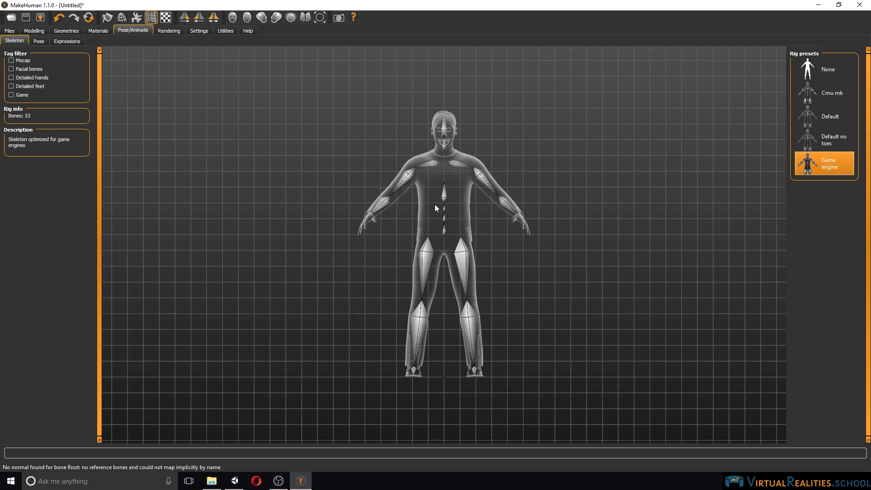
scroll(380, 218, up, 1)
scroll(380, 218, up, 2)
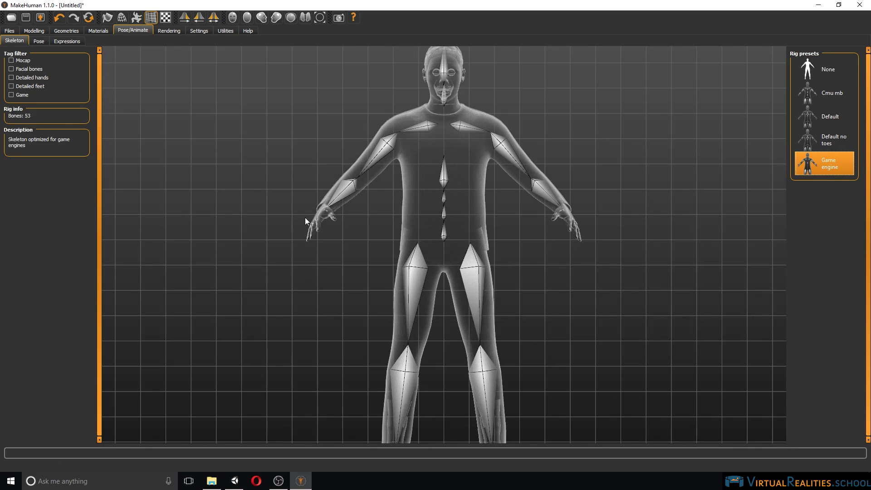
scroll(448, 274, up, 2)
scroll(446, 273, down, 5)
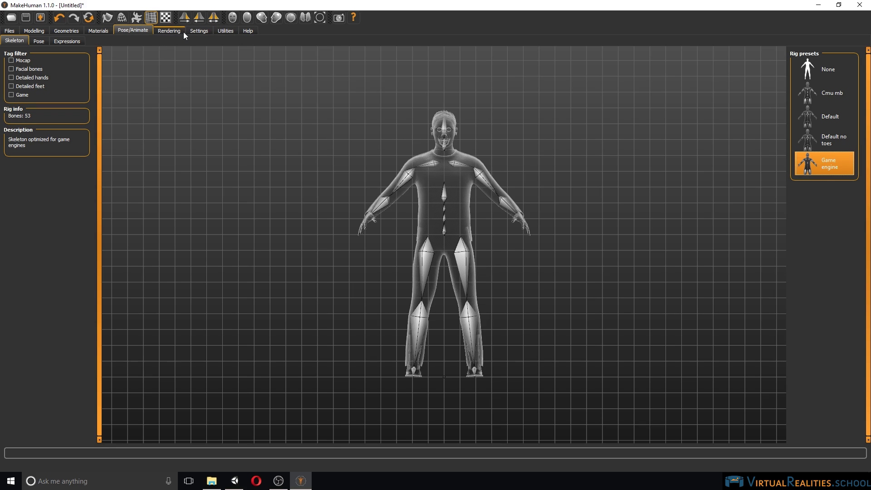
Export the character in Filmbox (fbx) format with the file name MakeHuman
click(9, 31)
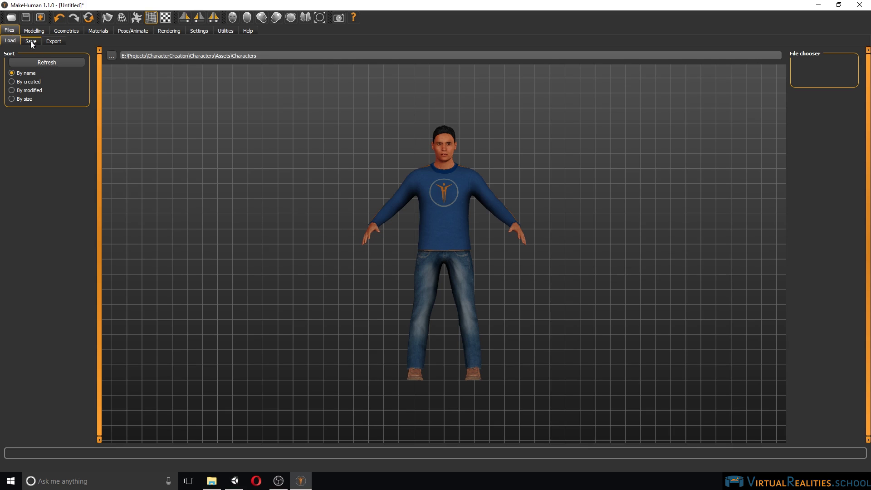
click(55, 41)
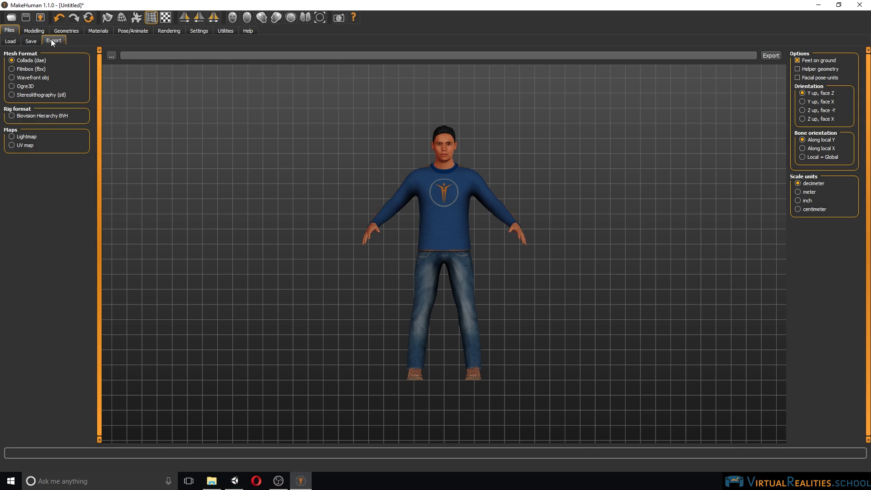
click(11, 69)
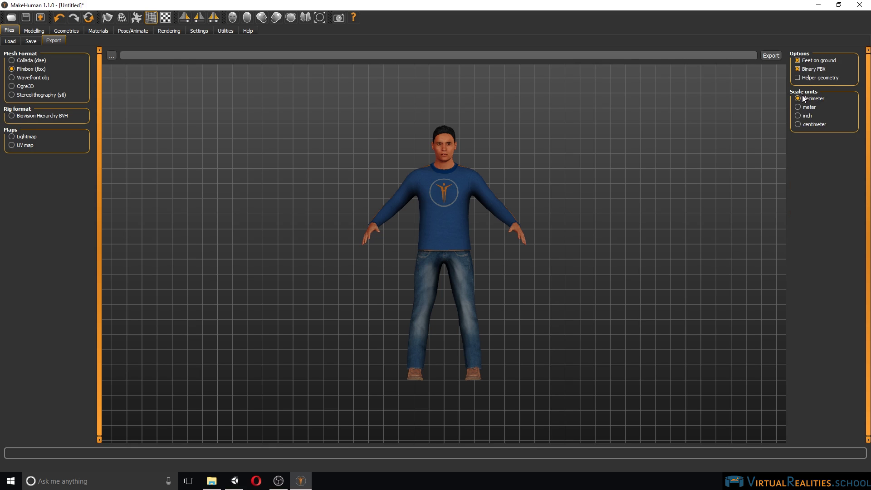
click(770, 55)
text(MakeHuman)
click(771, 55)
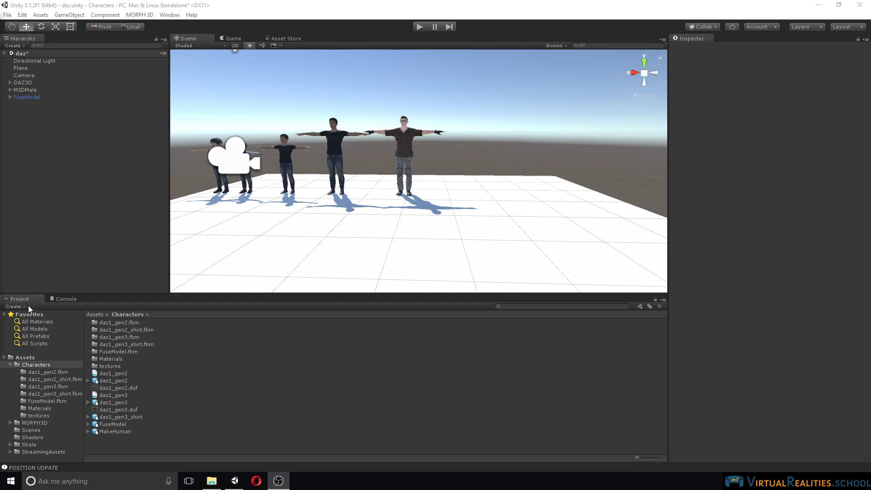
Drag the MakeHuman asset into the scene and move it back behind the other characters
drag(119, 432, 61, 141)
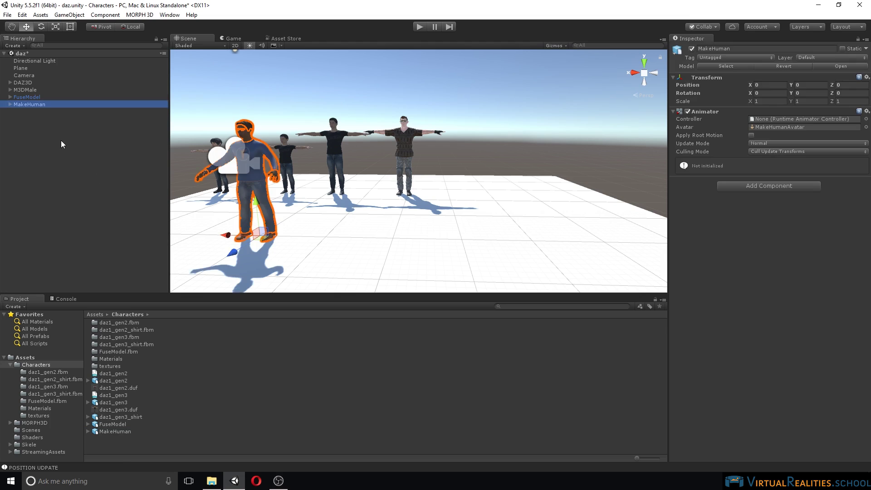
drag(231, 256, 431, 204)
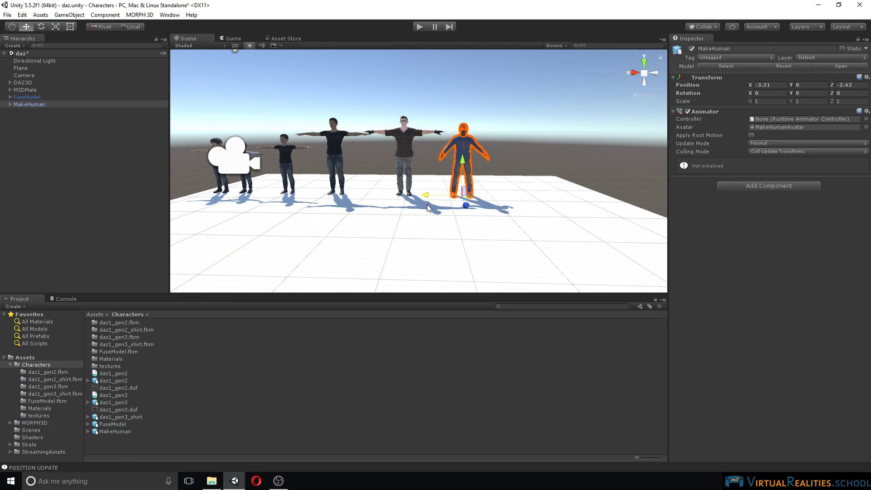
scroll(452, 204, up, 3)
scroll(452, 204, up, 6)
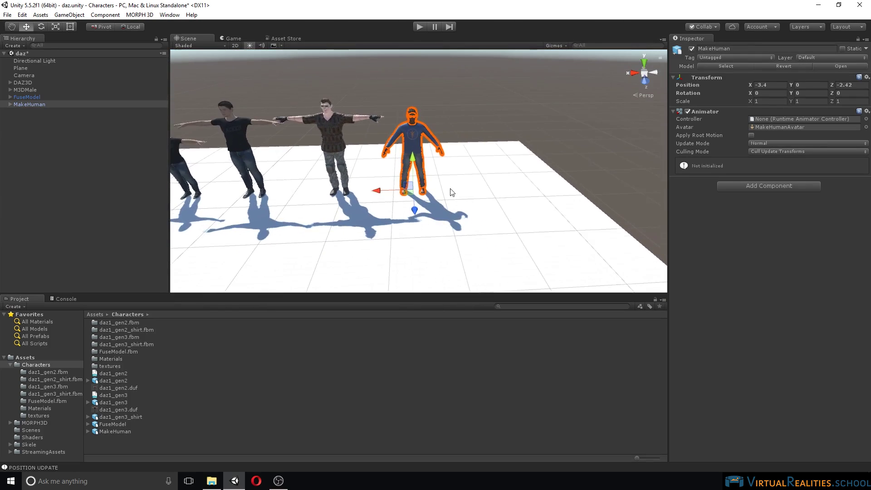
Frame the MakeHuman character in the Scene view and expand it to show its child meshes
middle_drag(444, 175, 409, 141)
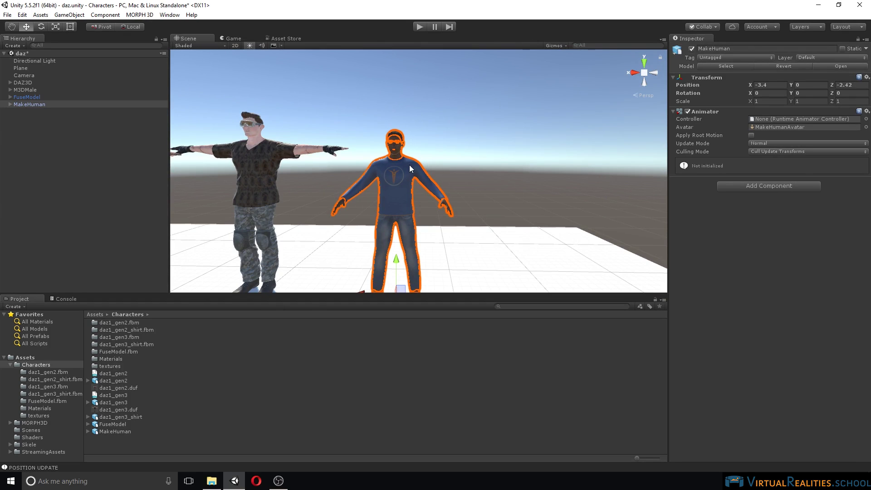
middle_drag(406, 163, 384, 127)
scroll(383, 123, up, 5)
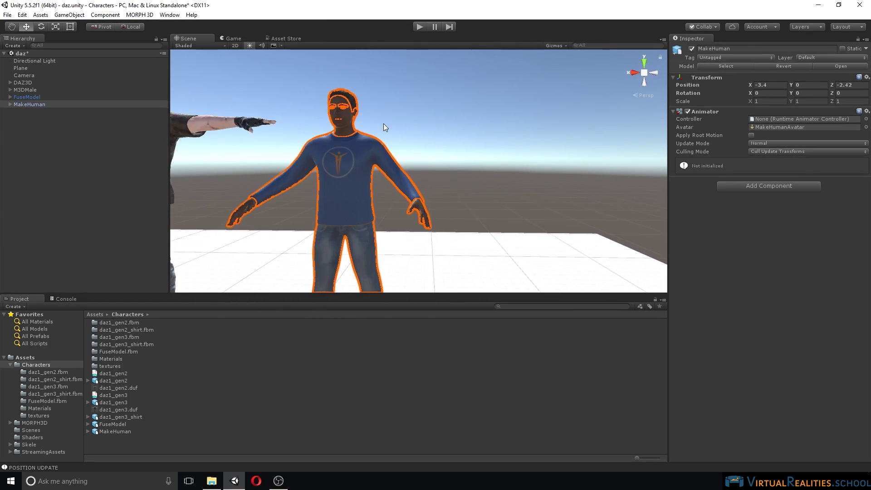
alt+drag(383, 124, 345, 115)
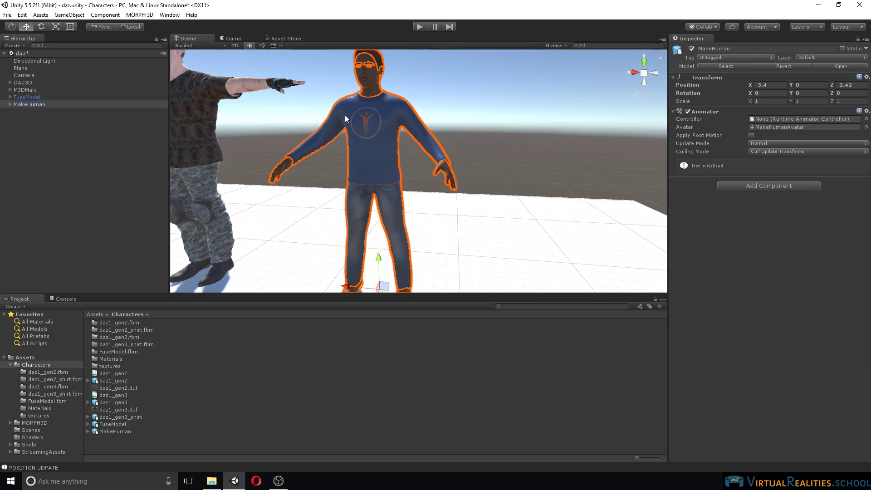
click(10, 104)
Inspect the character's child meshes, including shoes01Mesh, teeth_baseMesh, short01Mesh, eyebrow012Mesh and eyelashes01Mesh
click(43, 111)
click(44, 118)
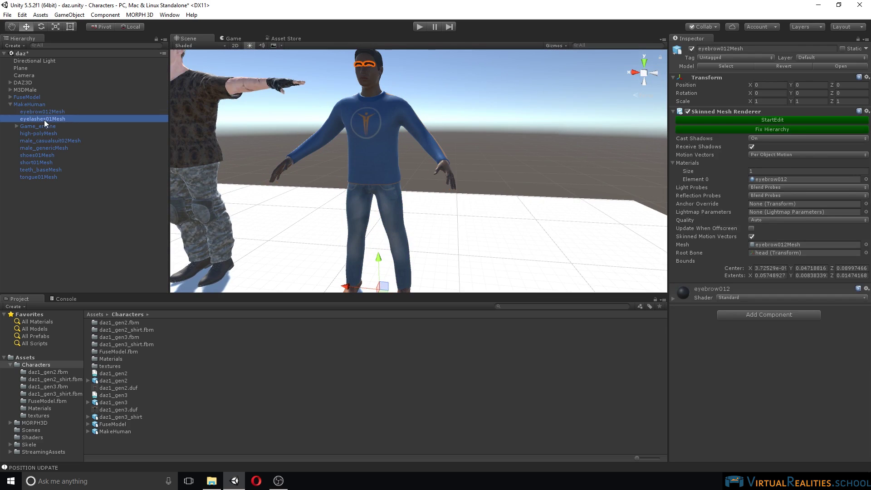
click(42, 133)
click(41, 140)
click(40, 156)
click(37, 171)
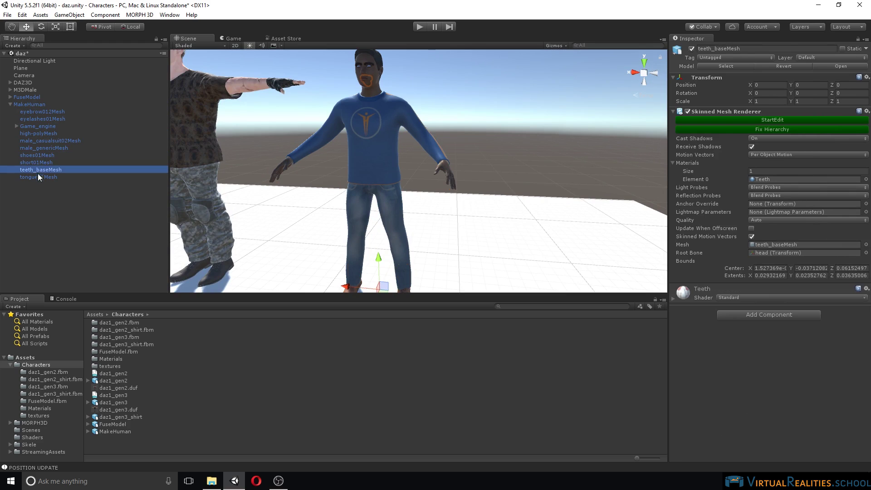
click(34, 163)
click(45, 111)
click(45, 119)
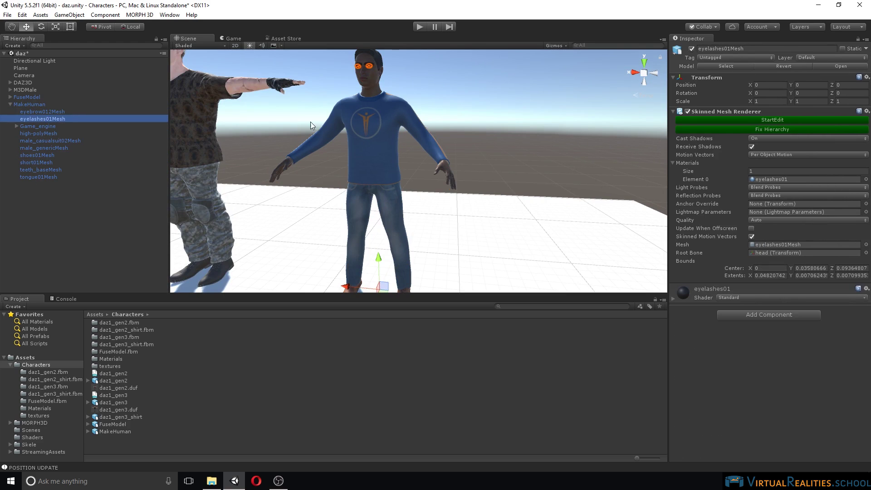
scroll(352, 97, up, 5)
scroll(393, 181, up, 2)
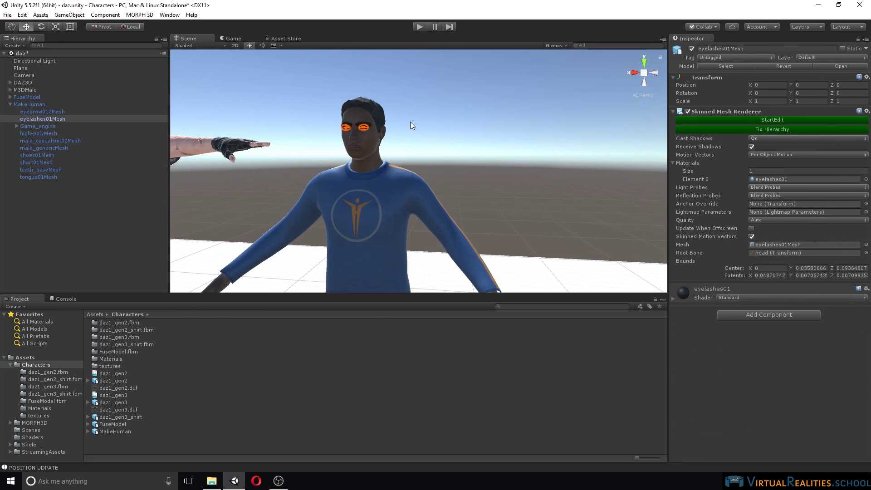
Expand the Game_engine skeleton through Root, pelvis, spine_01 and thighs, then select the MakeHuman asset
click(17, 126)
click(25, 132)
click(23, 134)
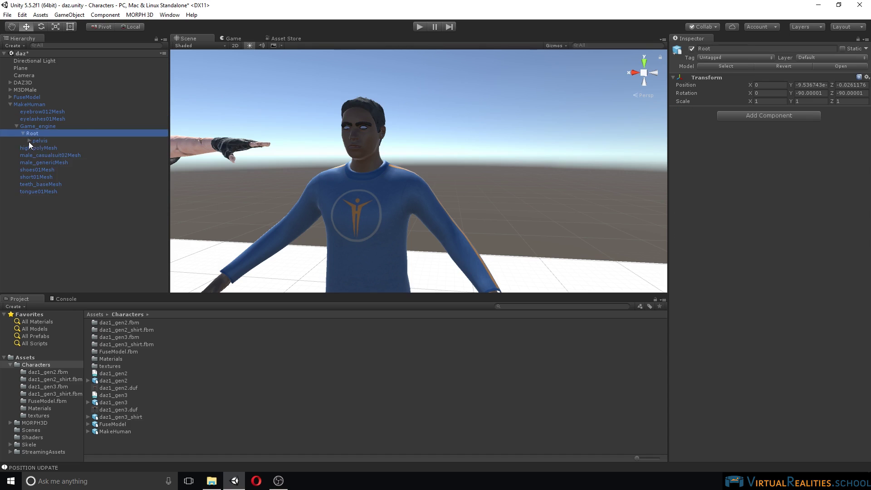
click(29, 141)
click(35, 148)
click(36, 163)
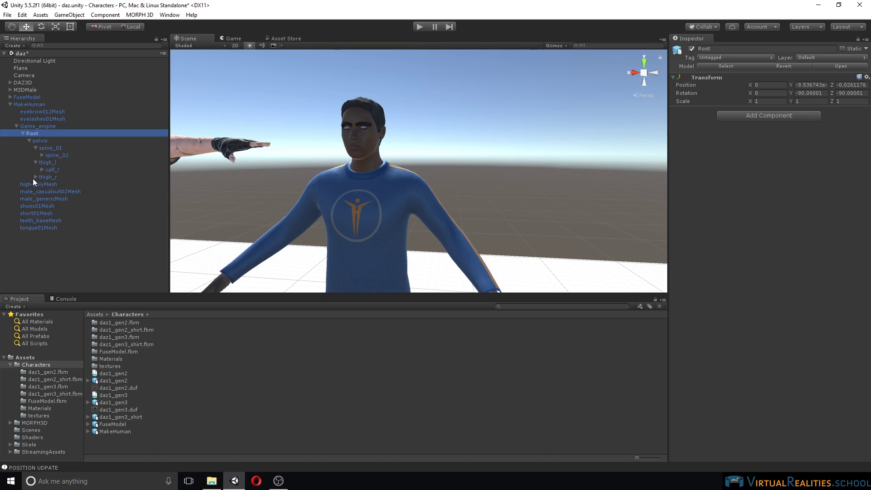
click(36, 177)
click(26, 127)
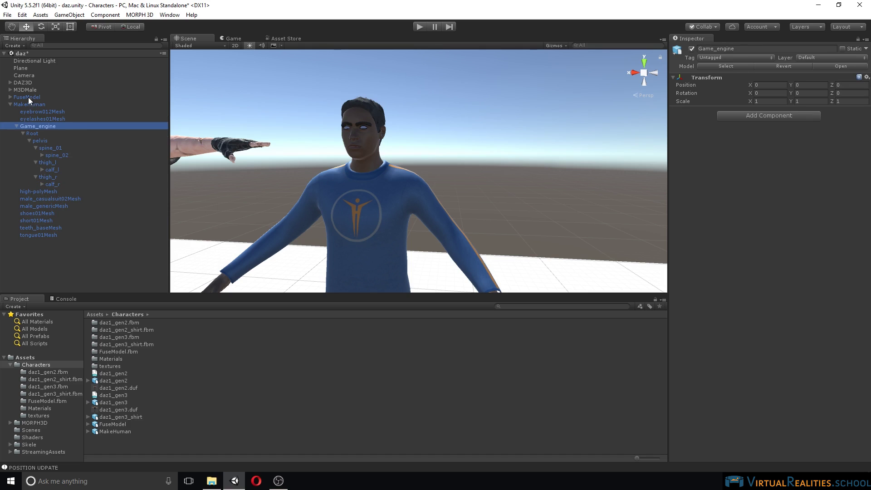
click(117, 431)
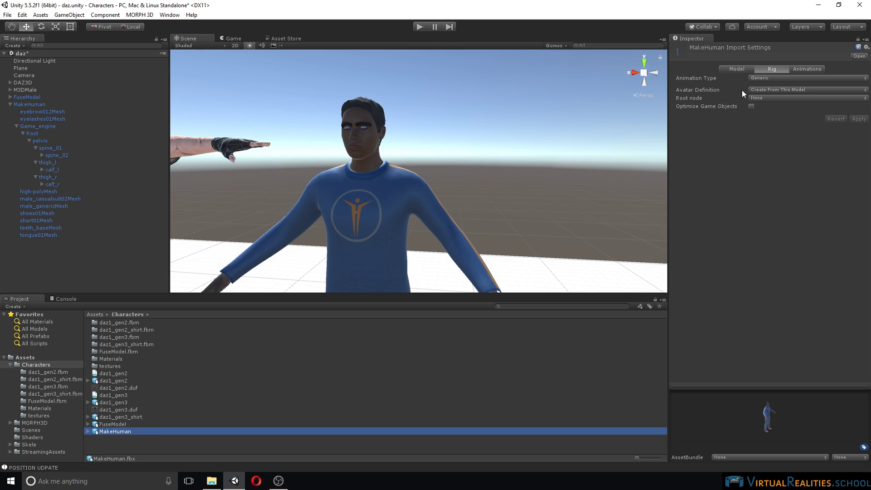
Set the MakeHuman rig to Humanoid with Optimize Game Objects enabled and apply it
click(771, 78)
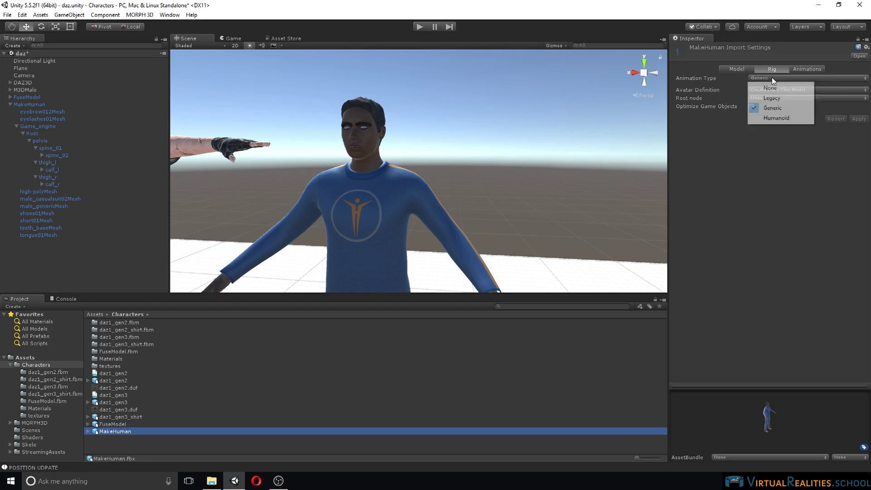
click(782, 119)
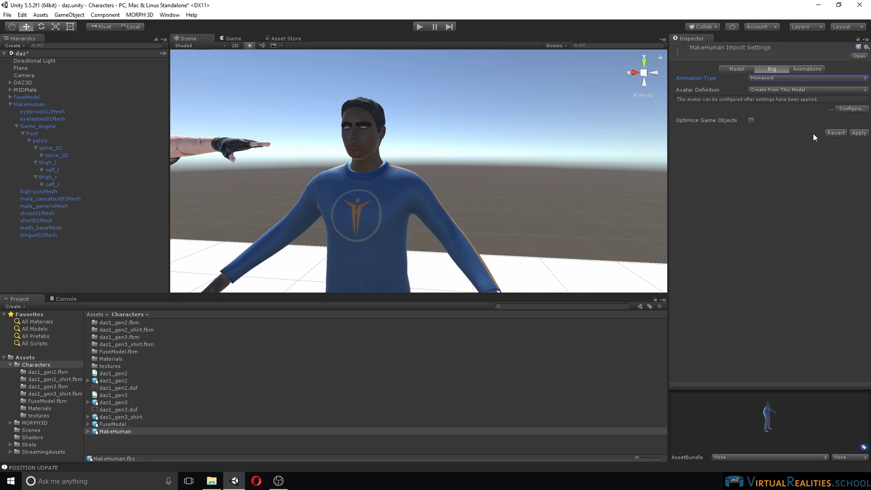
click(752, 121)
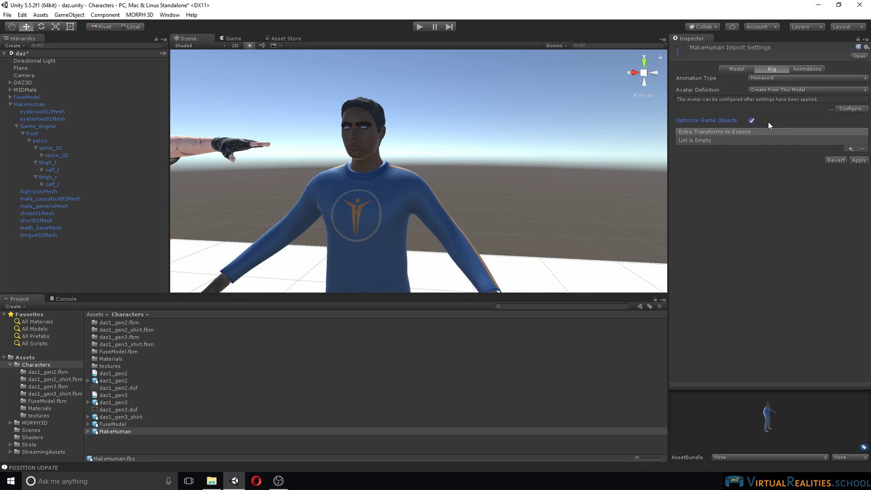
click(859, 162)
Check the avatar's bone mapping without saving the scene, then return to the scene
click(859, 98)
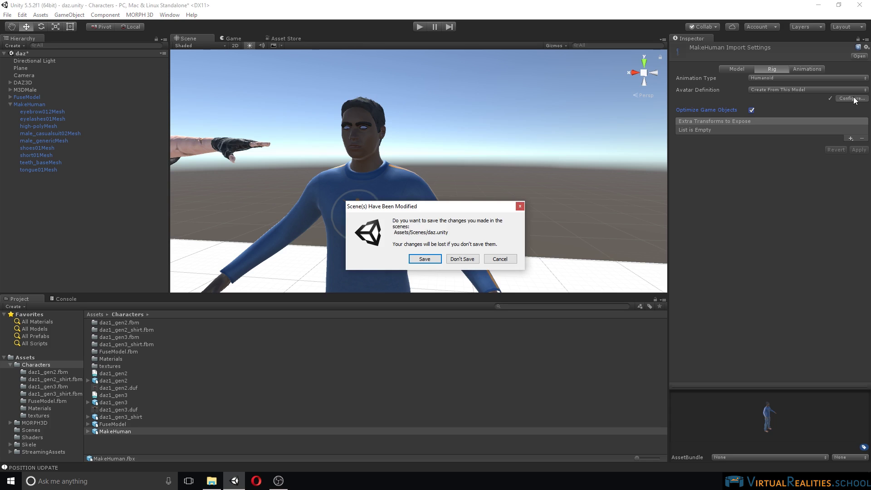
click(438, 256)
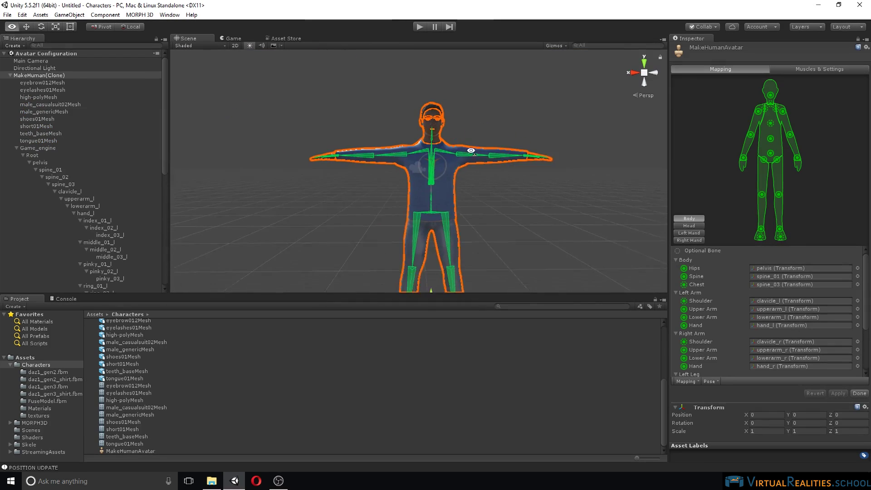
middle_drag(459, 224, 447, 208)
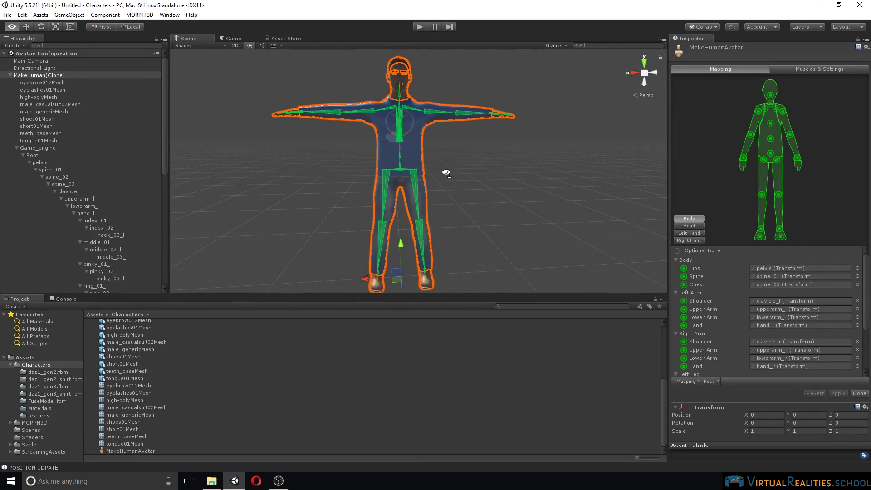
click(859, 394)
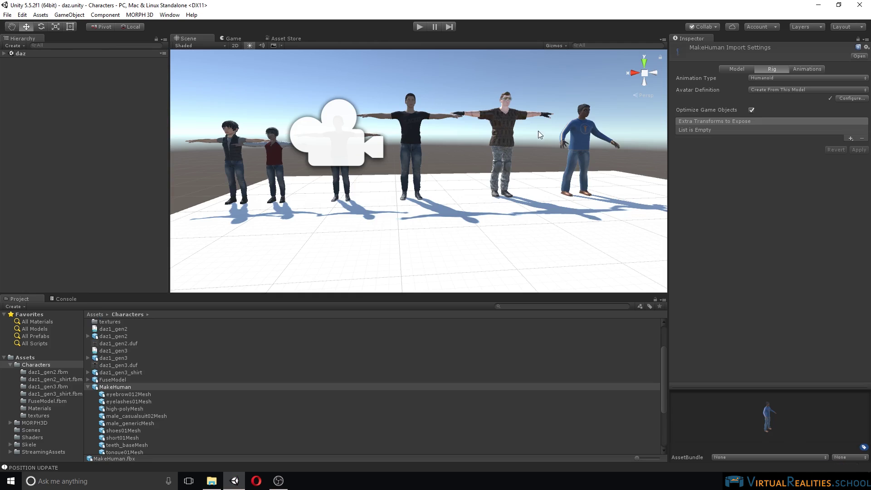
Lower the male_casualsuit02Mesh suit material's Smoothness to 0.1
scroll(467, 117, up, 8)
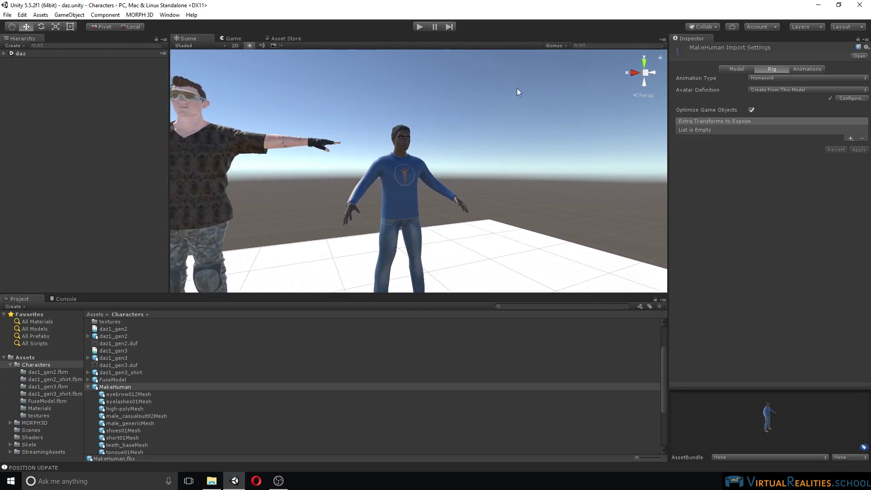
scroll(476, 90, up, 10)
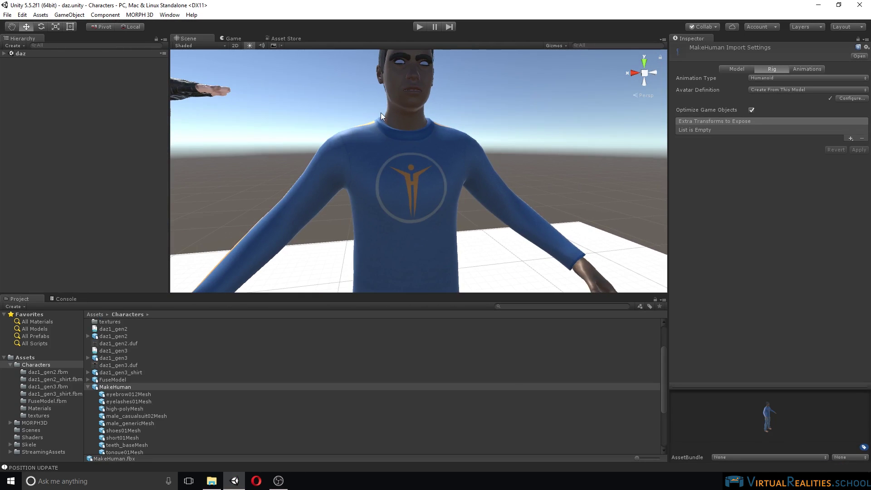
click(356, 138)
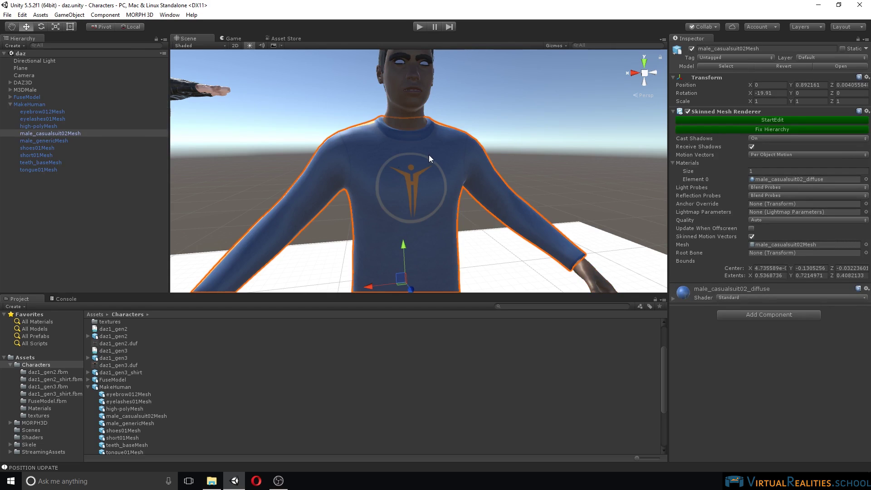
click(673, 298)
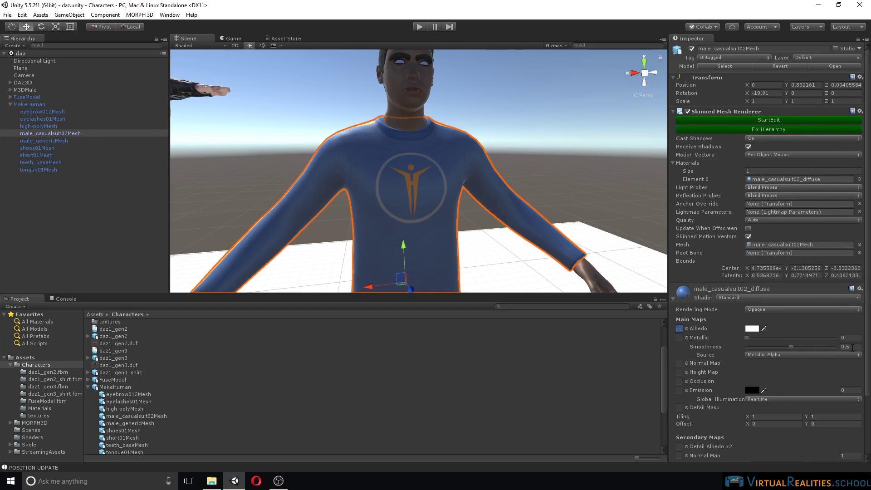
click(853, 348)
text(0.1)
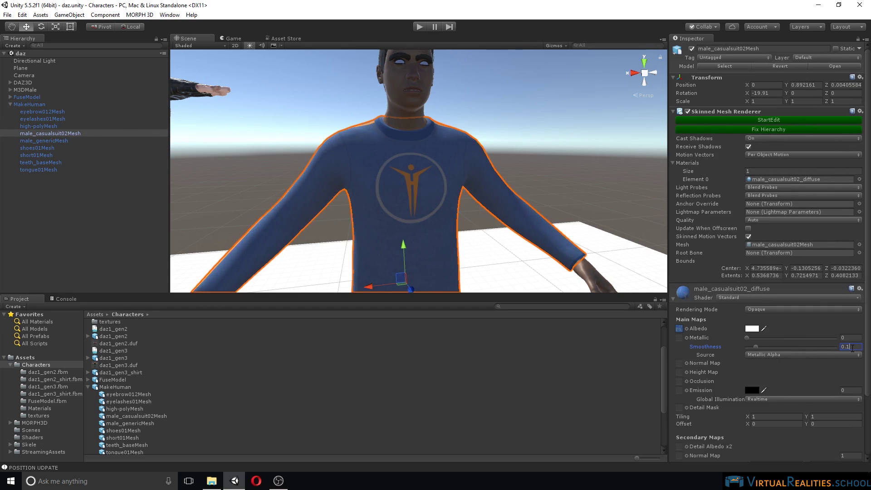
Lower the male_genericMesh skin material's Smoothness to 0.1
alt+drag(517, 120, 415, 120)
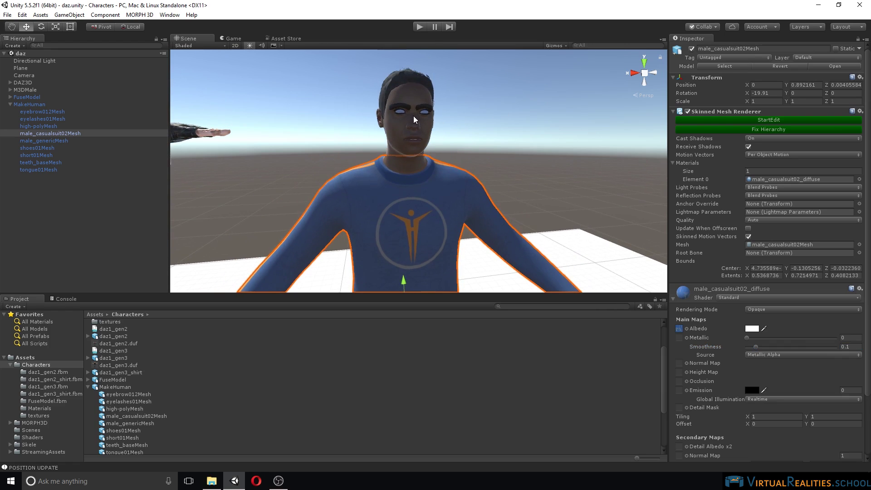
click(401, 98)
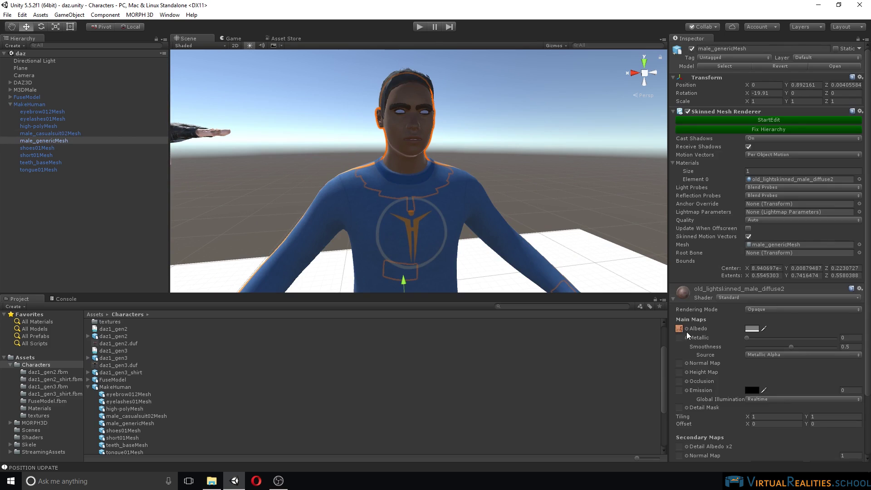
scroll(746, 346, down, 3)
click(854, 292)
text(0)
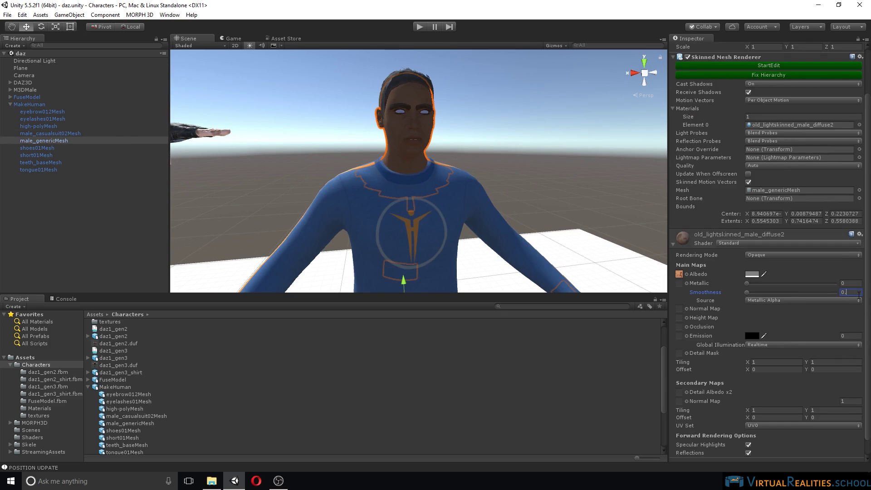
text(.1)
key(Return)
scroll(494, 145, up, 3)
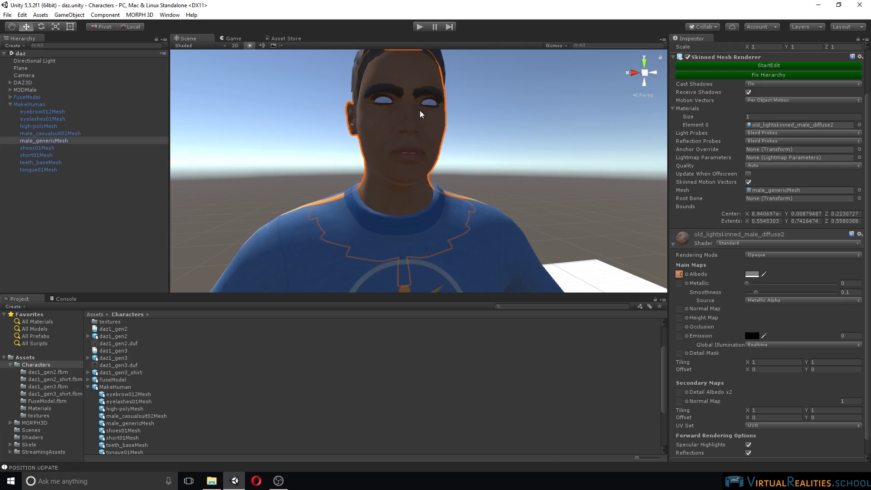
Set the high-polyMesh eye material's Rendering Mode to Fade
click(384, 103)
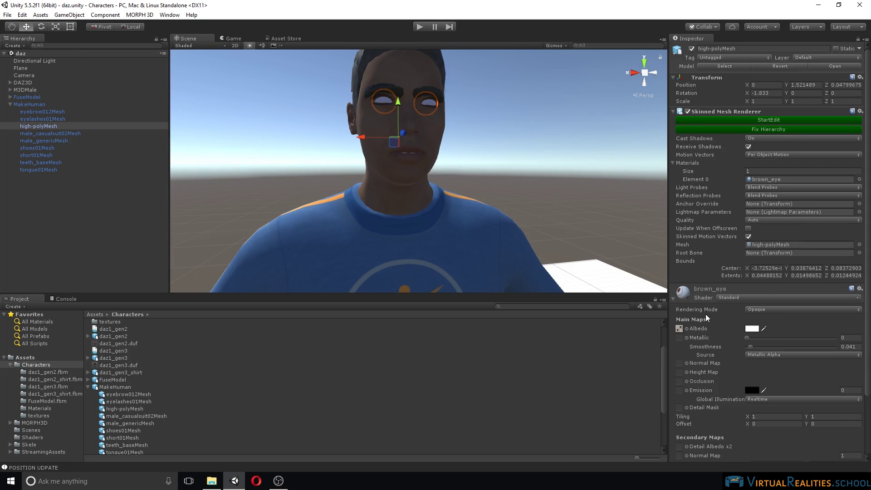
click(772, 313)
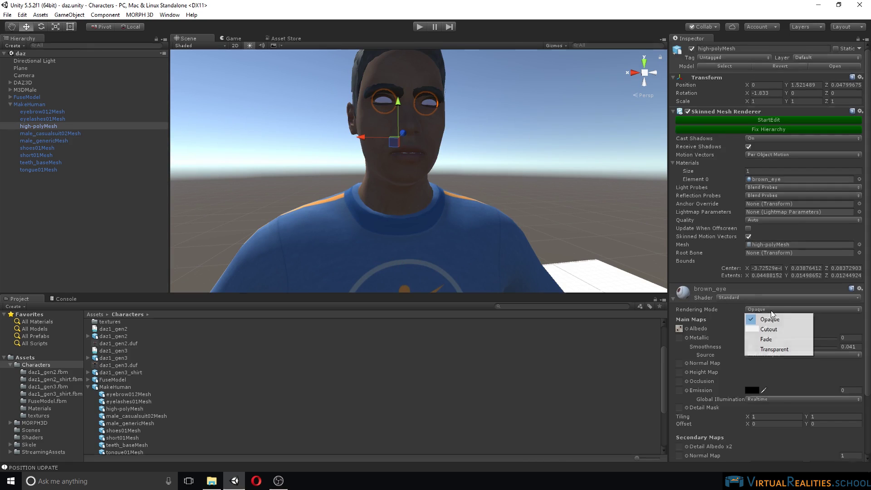
click(775, 346)
click(527, 113)
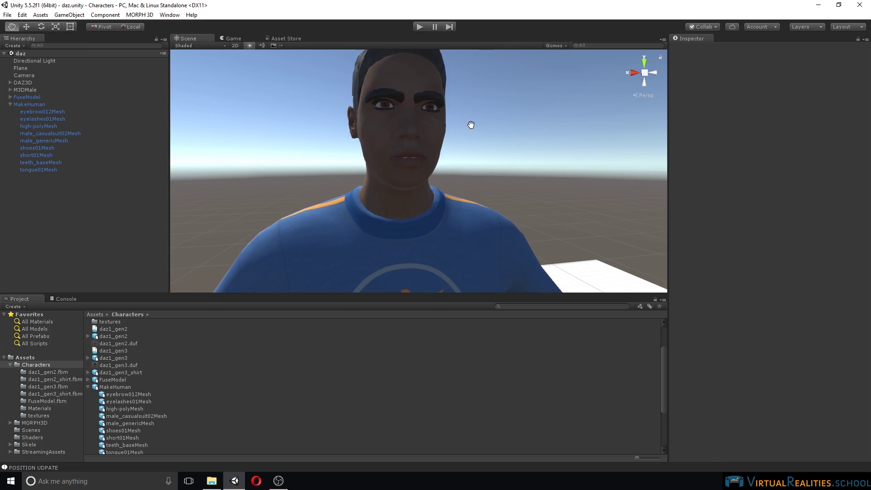
Set the eyebrow012 material's Rendering Mode to Fade
middle_drag(470, 126, 475, 237)
alt+drag(424, 160, 490, 157)
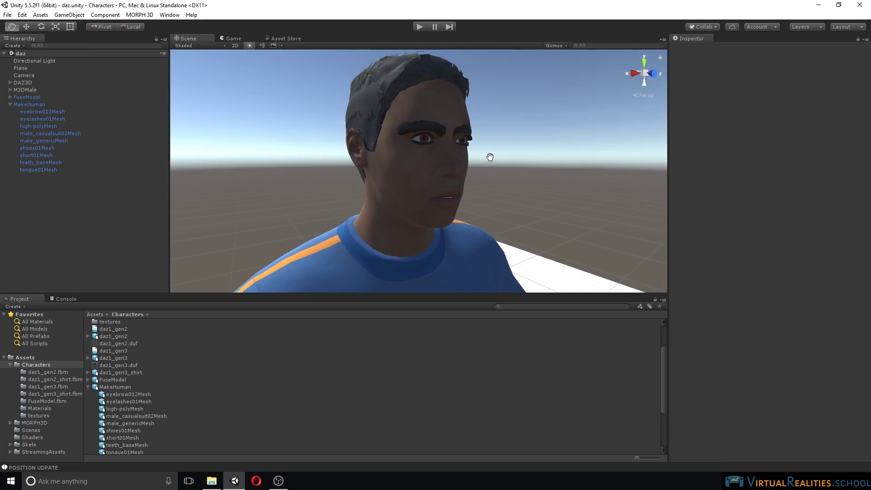
click(430, 129)
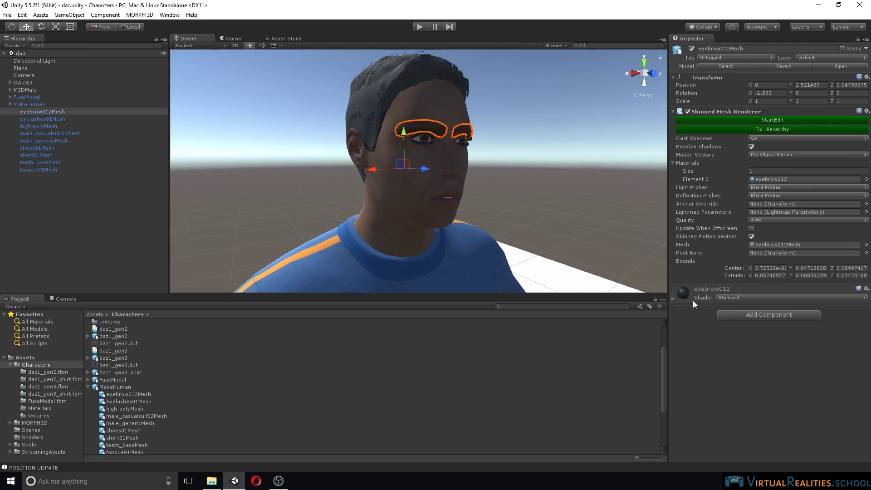
click(725, 298)
click(673, 298)
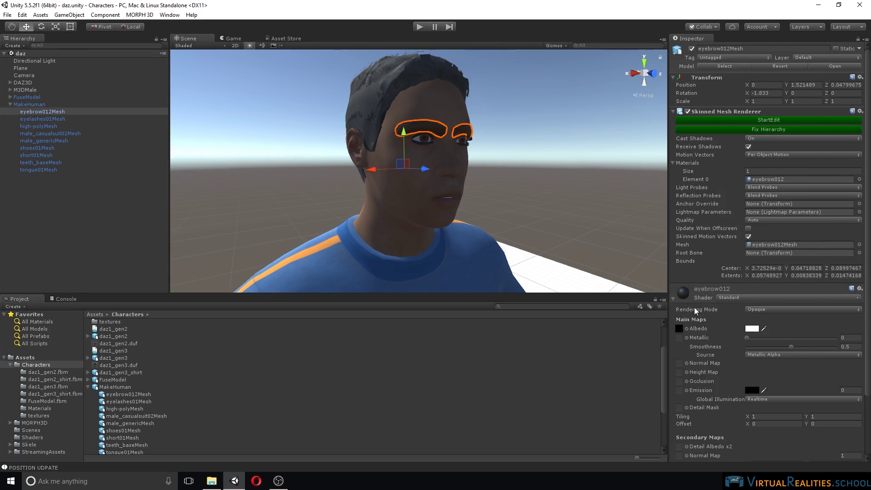
click(768, 310)
click(775, 344)
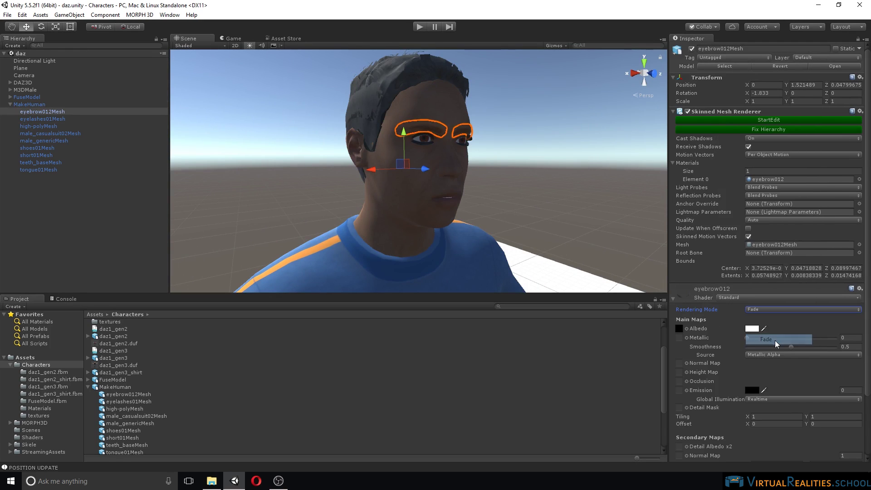
click(530, 119)
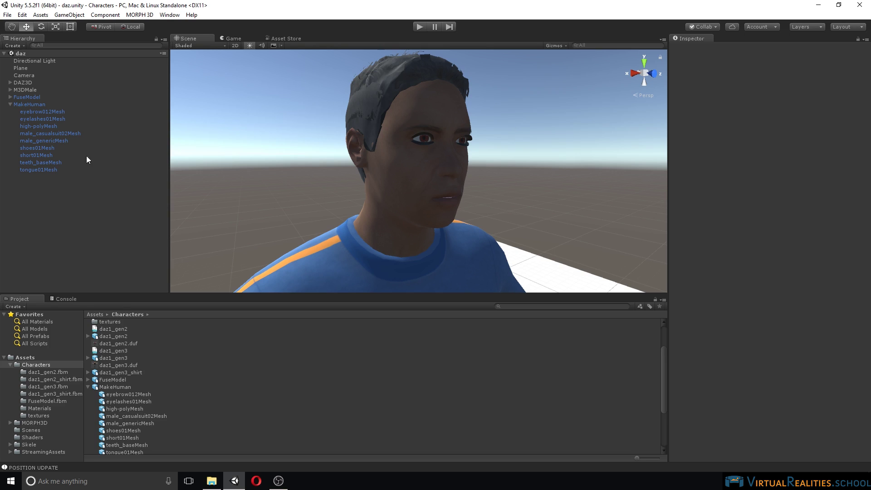
Set the eyelashes01 material's Rendering Mode to Fade and view the face from the side
click(43, 118)
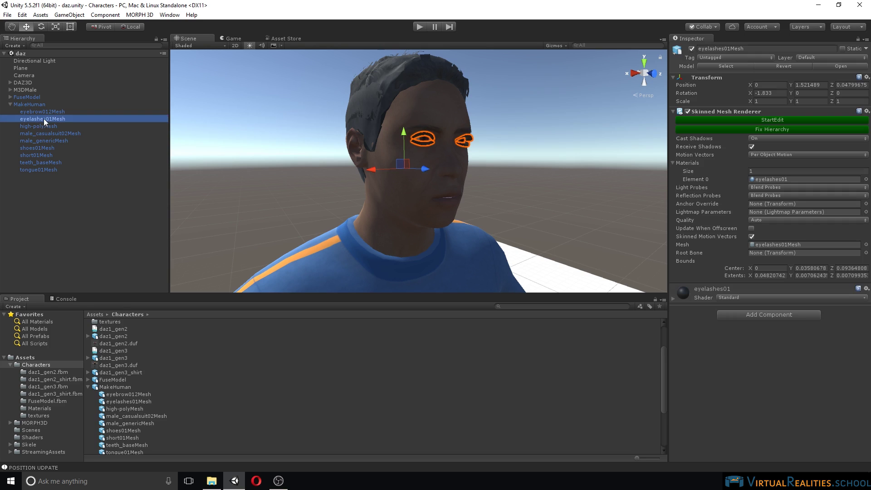
click(672, 299)
click(766, 309)
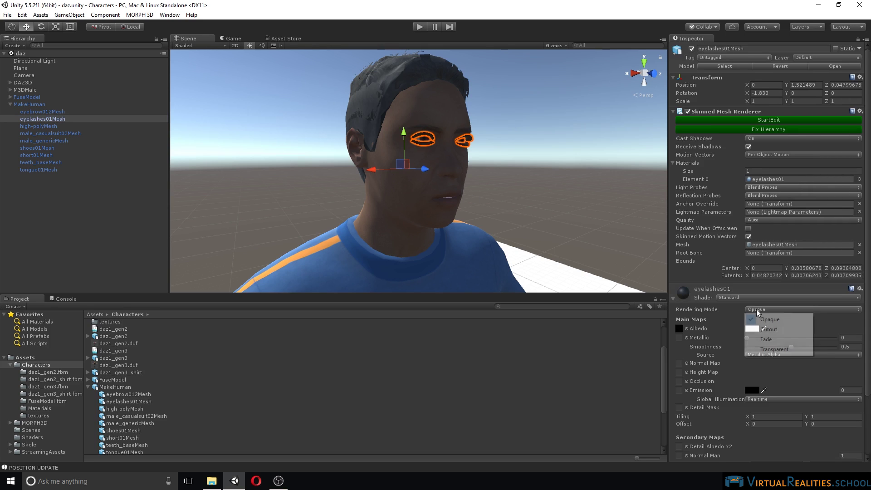
click(772, 339)
click(590, 152)
right_drag(551, 123, 325, 101)
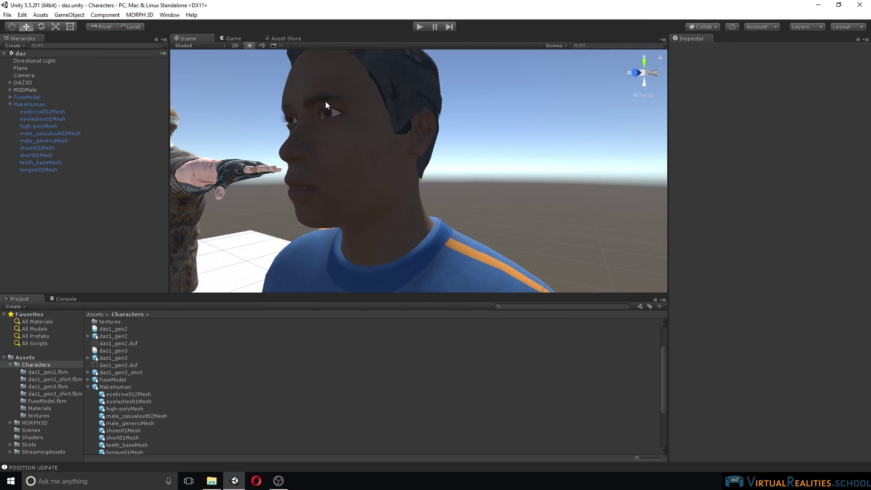
scroll(325, 102, down, 5)
click(402, 117)
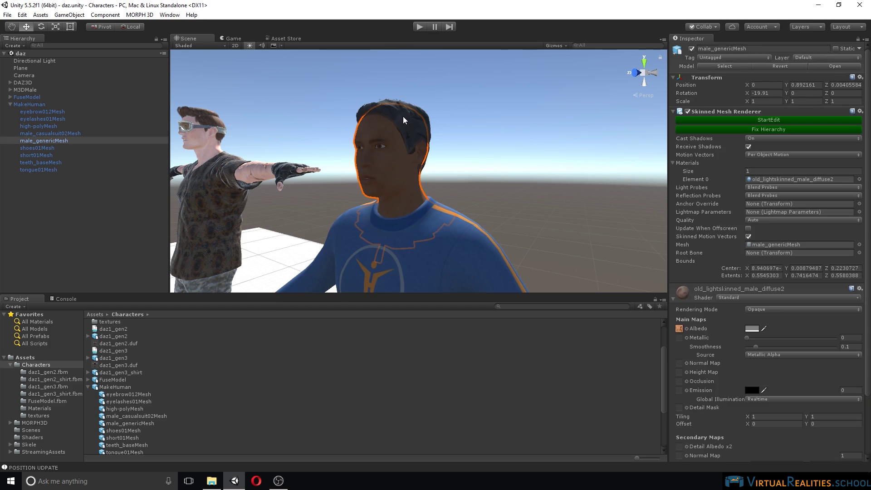
Give the short01 hair material Smoothness 0.1 and Fade rendering, then orbit around the head
click(372, 108)
click(371, 108)
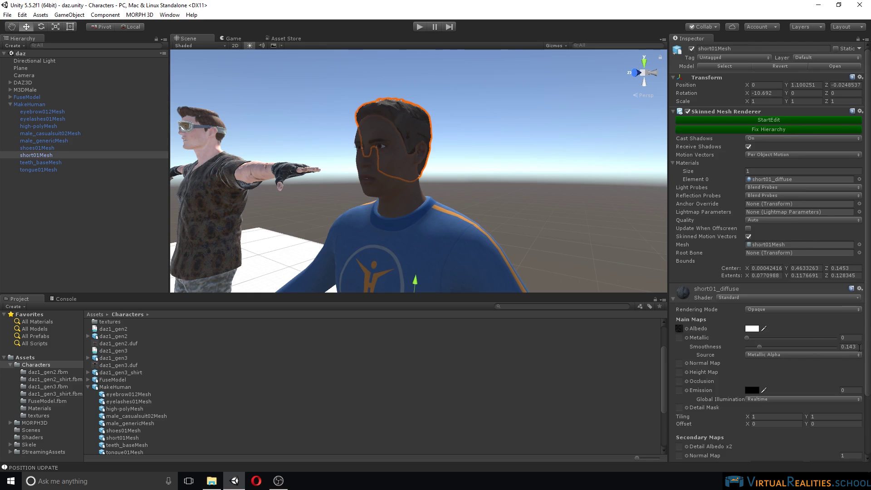
click(858, 347)
text(0.1)
click(770, 315)
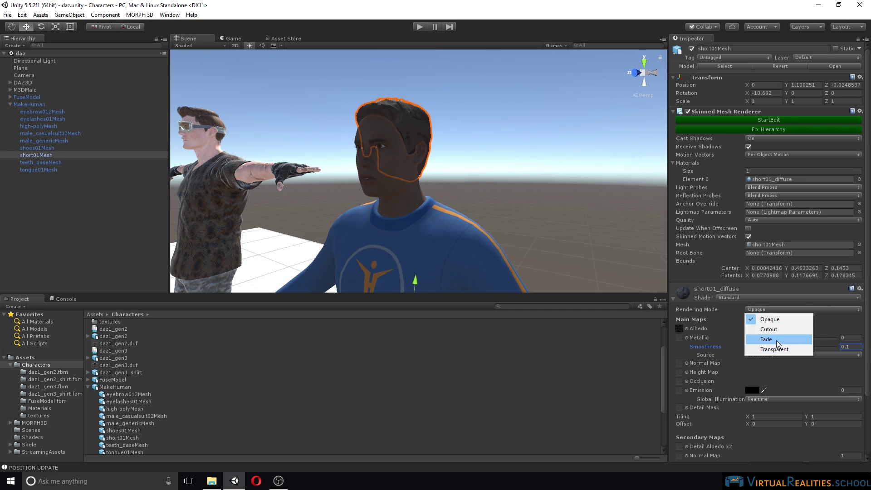
click(767, 341)
click(518, 133)
alt+drag(517, 133, 462, 136)
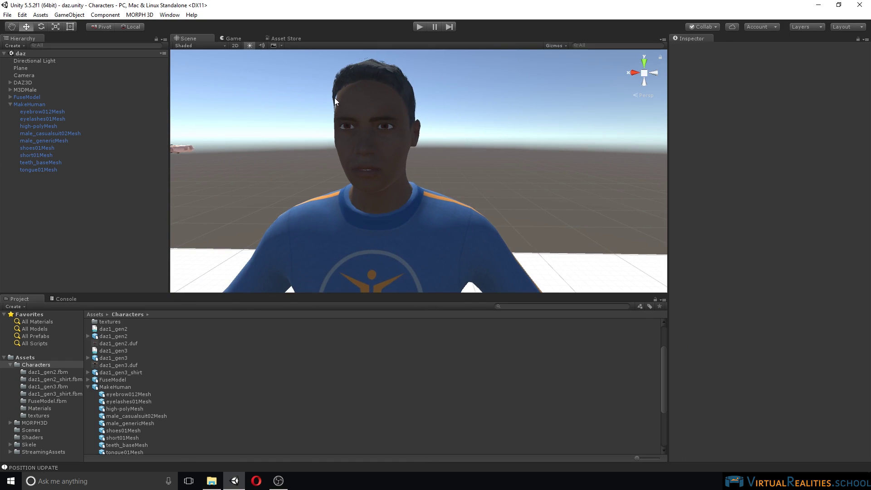
mouse_move(334, 97)
alt+mouse_down()
mouse_move(399, 107)
mouse_move(333, 97)
alt+mouse_up()
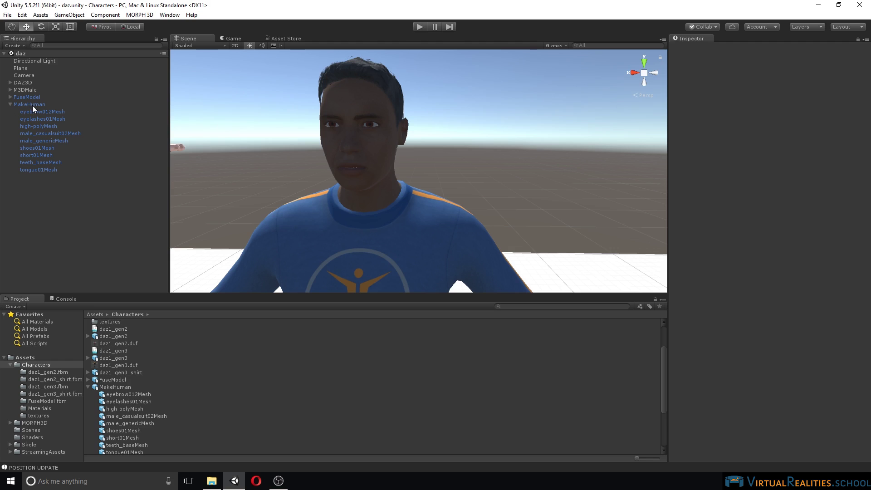
Switch the short01Mesh hair material to the Standard doublesided shader and view the character from several sides
click(354, 73)
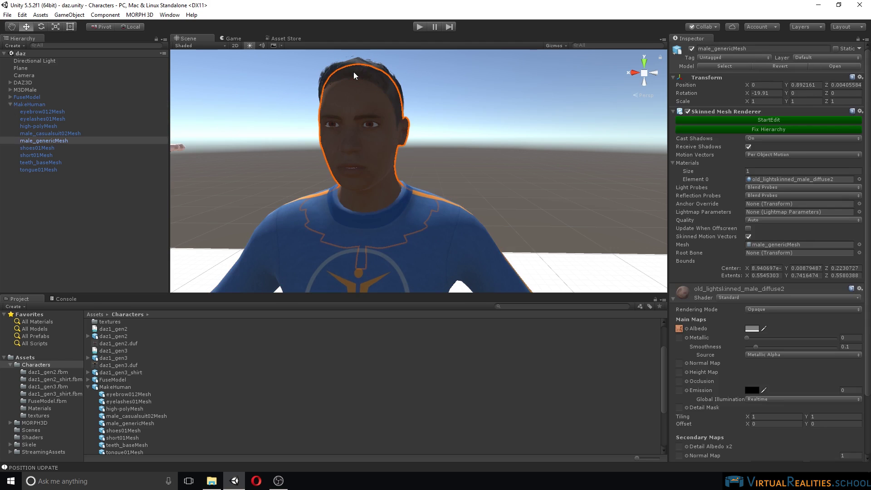
click(329, 71)
click(329, 71)
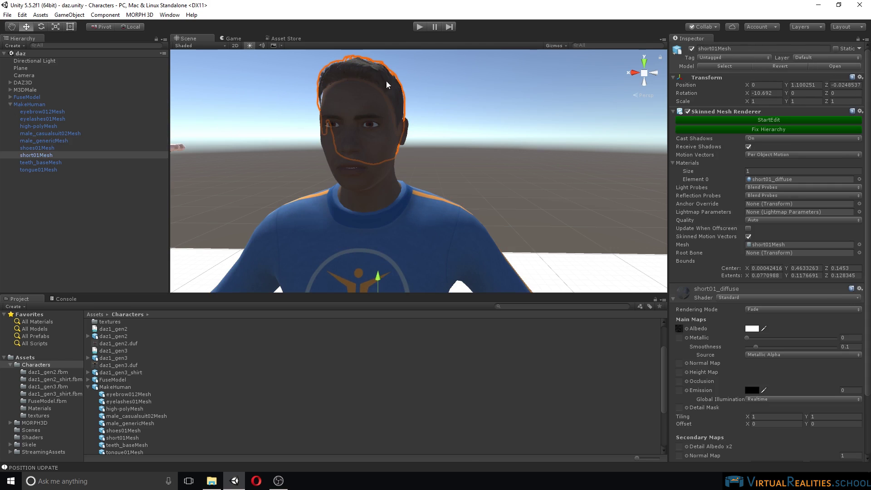
click(766, 298)
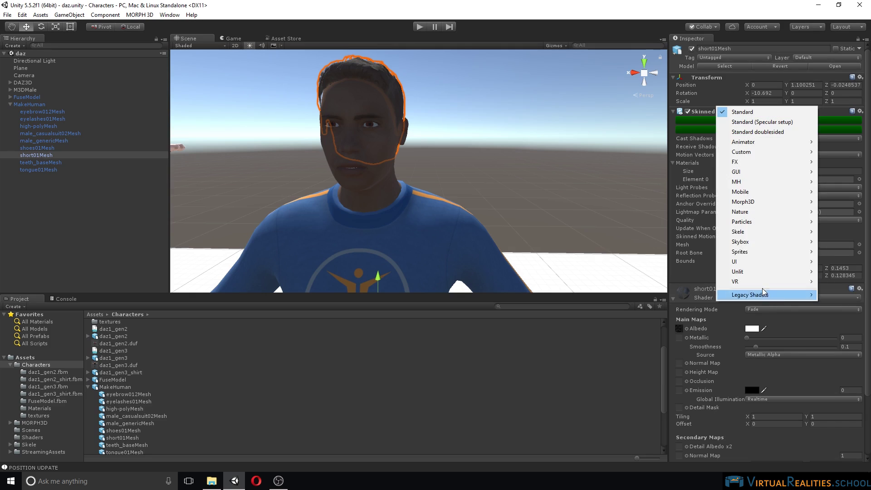
click(768, 136)
click(432, 86)
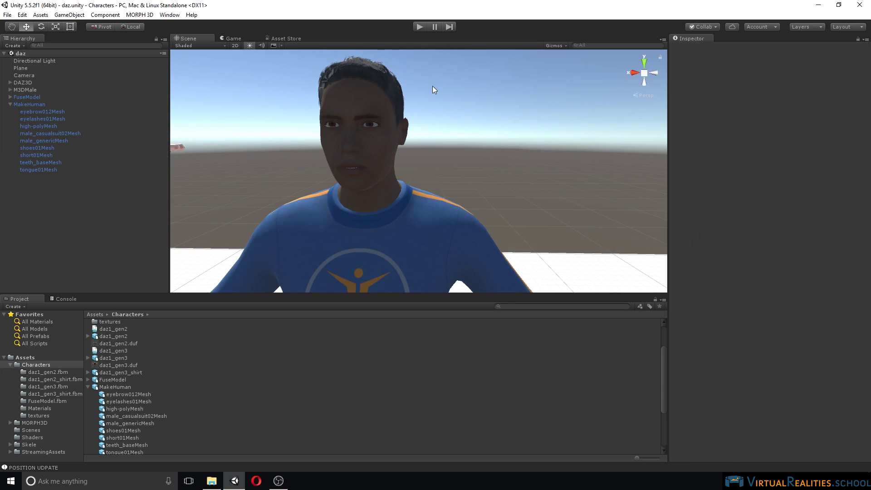
middle_drag(432, 85, 416, 105)
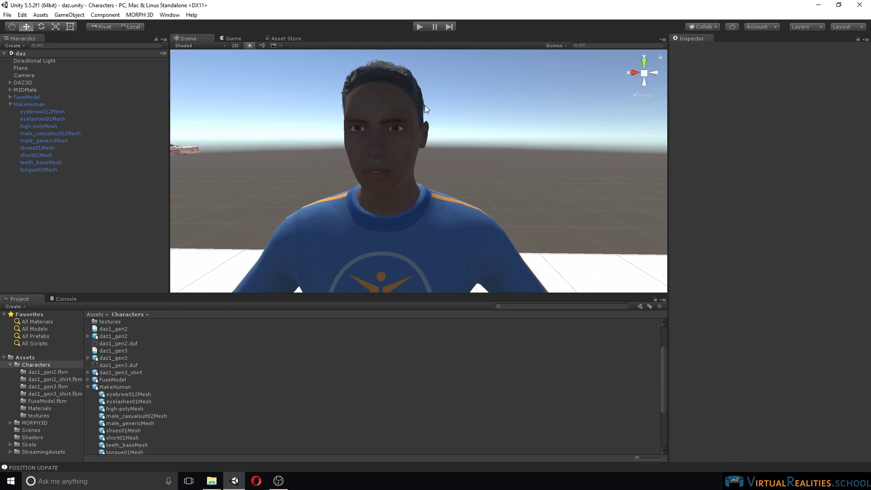
alt+drag(424, 105, 487, 157)
mouse_move(486, 157)
middle_down()
mouse_move(424, 70)
mouse_move(519, 140)
mouse_move(489, 146)
middle_up()
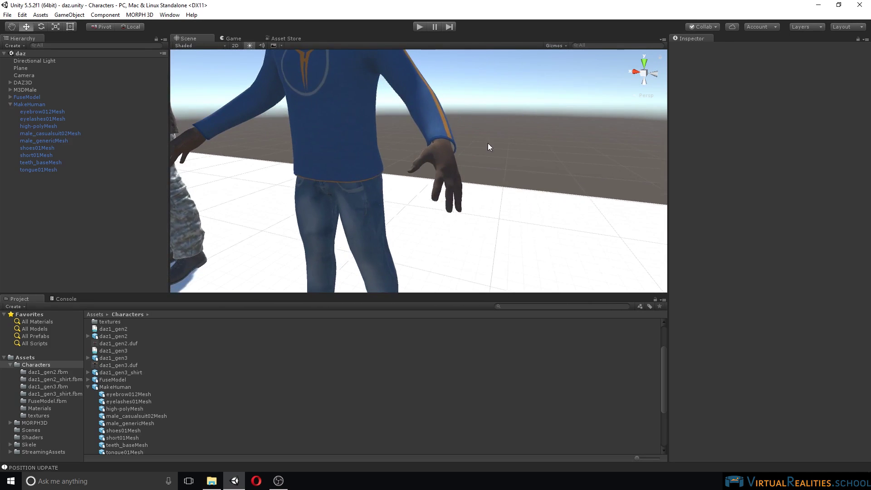
Select the male_casualsuit02Mesh outfit and check its material's Rendering Mode
alt+drag(488, 146, 460, 159)
click(454, 157)
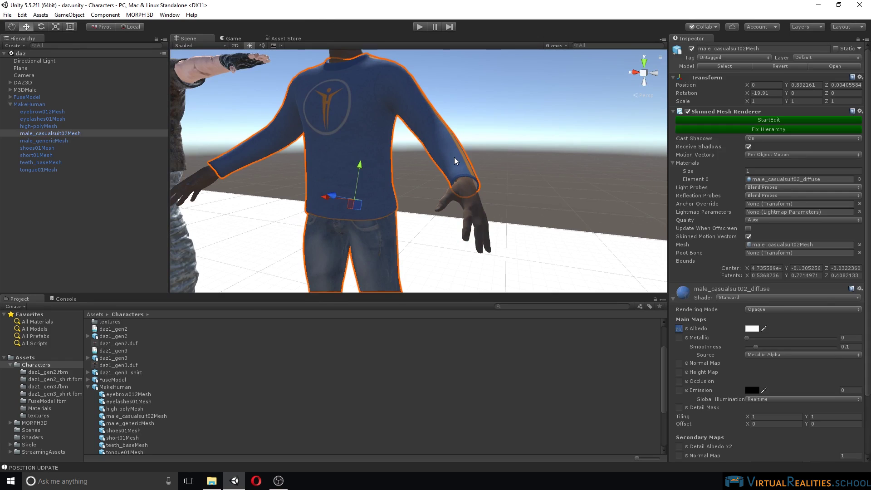
scroll(499, 190, up, 3)
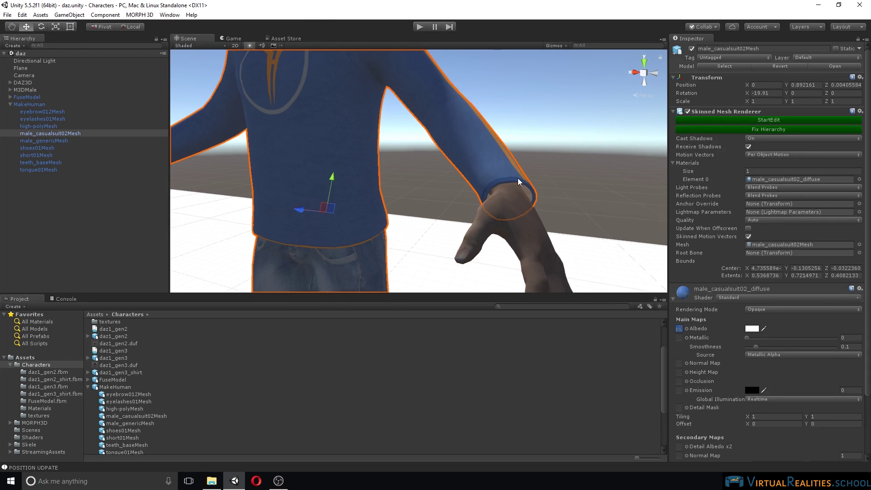
alt+drag(559, 143, 553, 121)
click(553, 121)
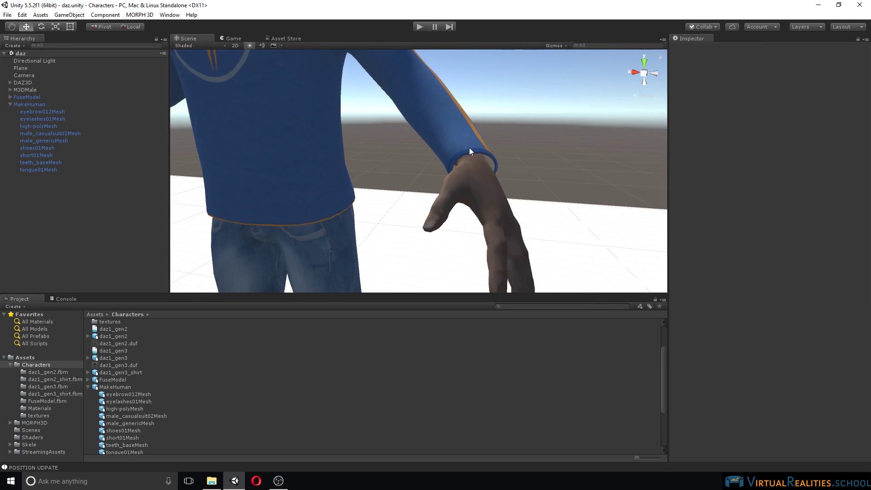
click(459, 123)
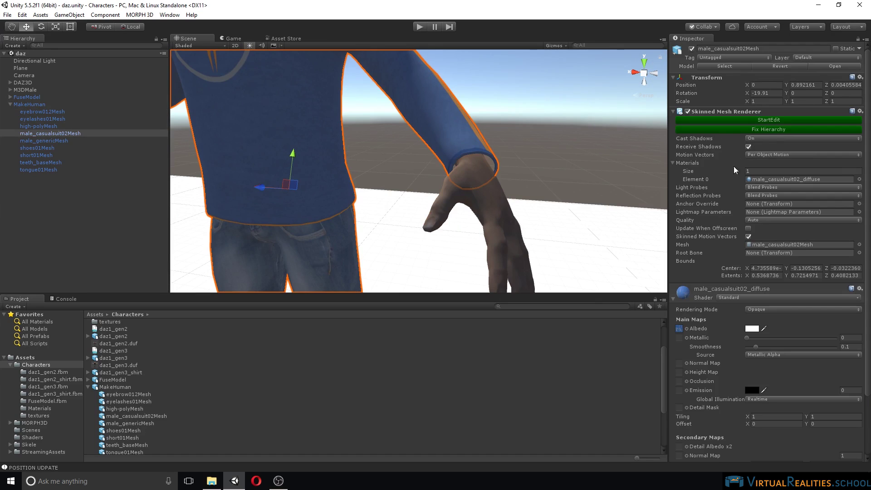
click(762, 313)
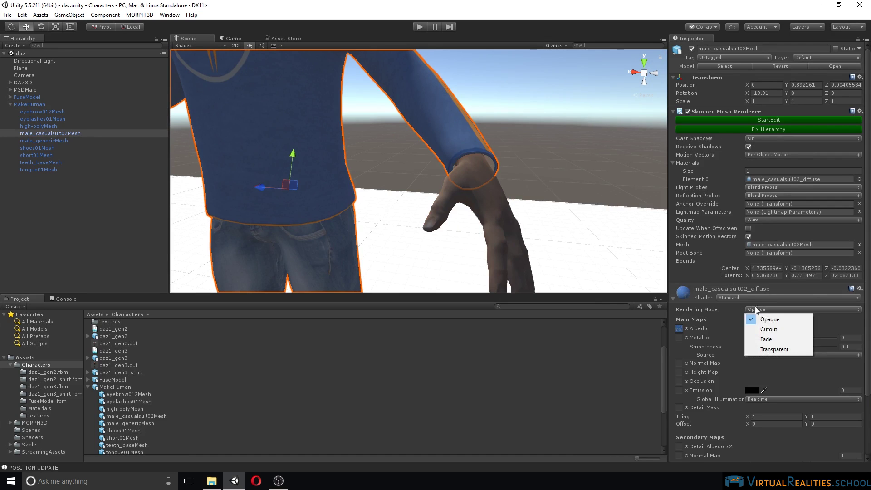
click(742, 298)
Set the casualsuit02 material to the Standard doublesided shader and reframe the character at chest level
click(742, 298)
key(Escape)
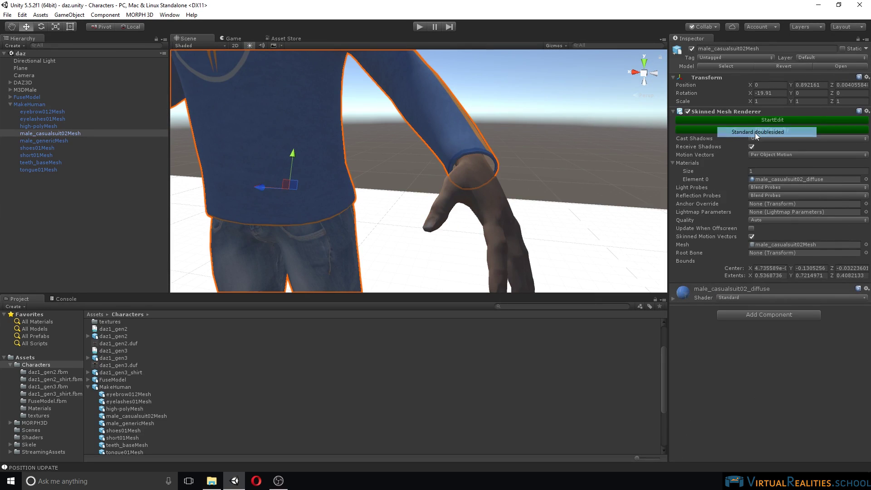
click(540, 92)
scroll(472, 146, down, 6)
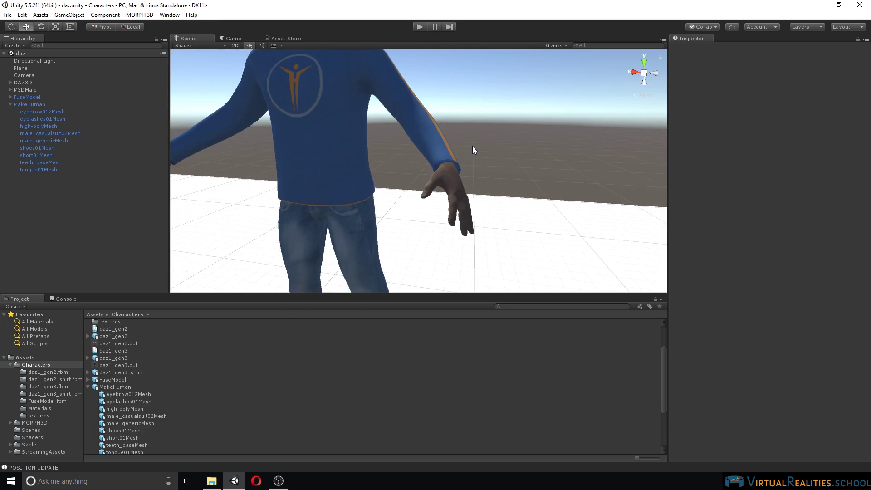
middle_drag(402, 150, 400, 183)
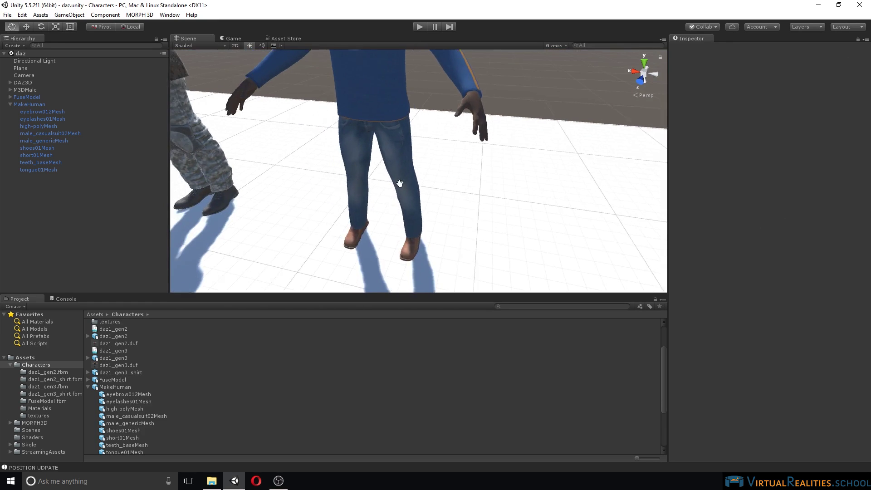
alt+drag(400, 183, 449, 168)
Keep the outfit's Rendering Mode on Opaque and frame the character
click(415, 201)
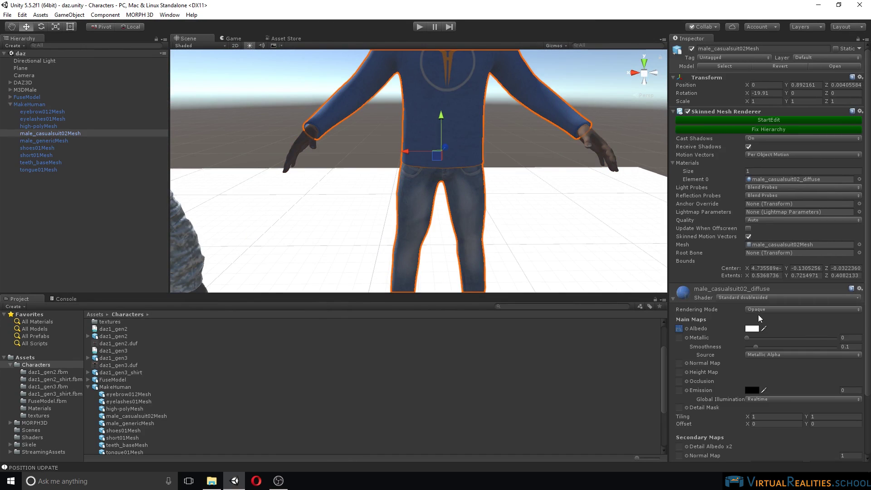
click(758, 310)
click(798, 392)
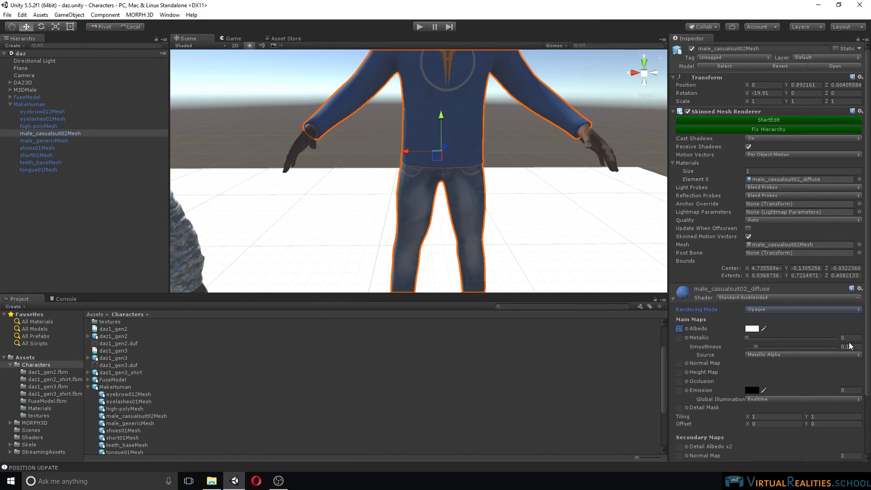
key(f)
Lower the shoes01Mesh Smoothness to 0.1 and view the whole row of characters
click(410, 266)
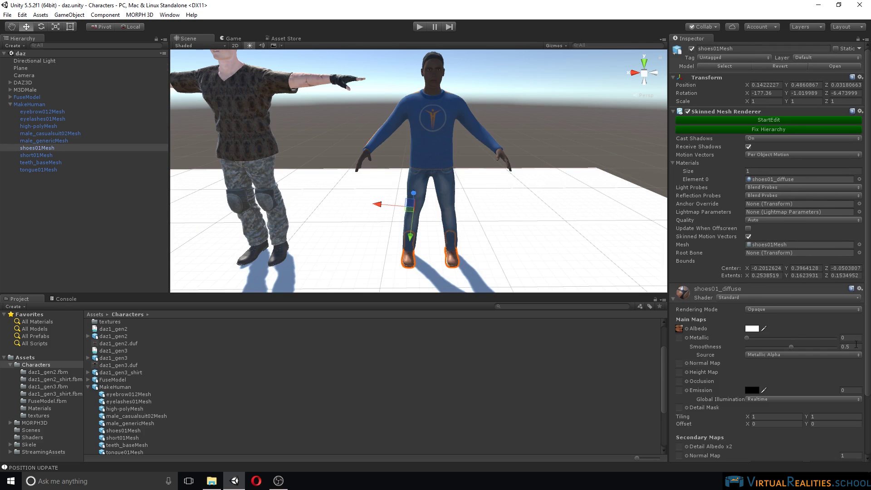
click(850, 346)
text(0.1)
click(494, 80)
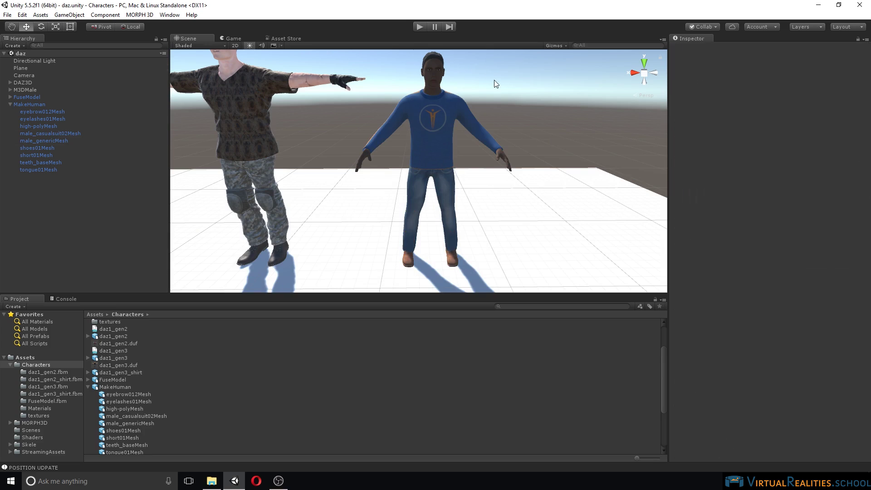
scroll(505, 131, up, 6)
scroll(412, 146, down, 3)
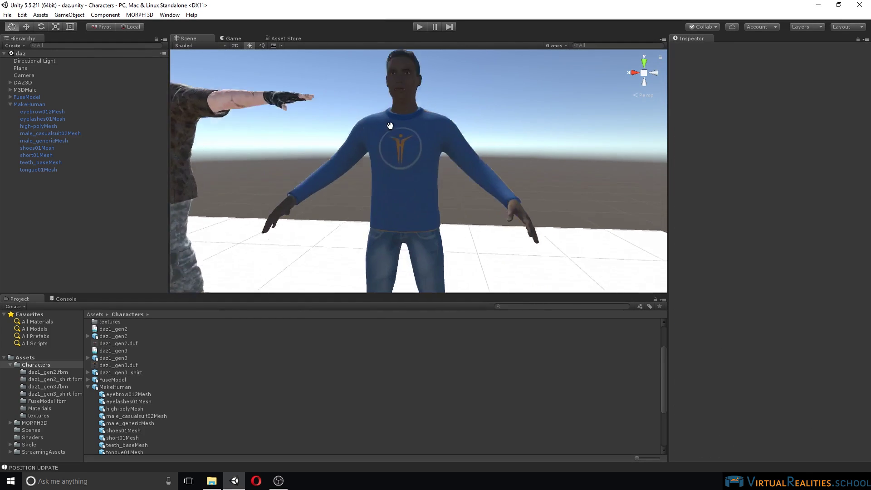
scroll(426, 146, up, 2)
middle_drag(433, 147, 387, 158)
alt+drag(388, 158, 414, 113)
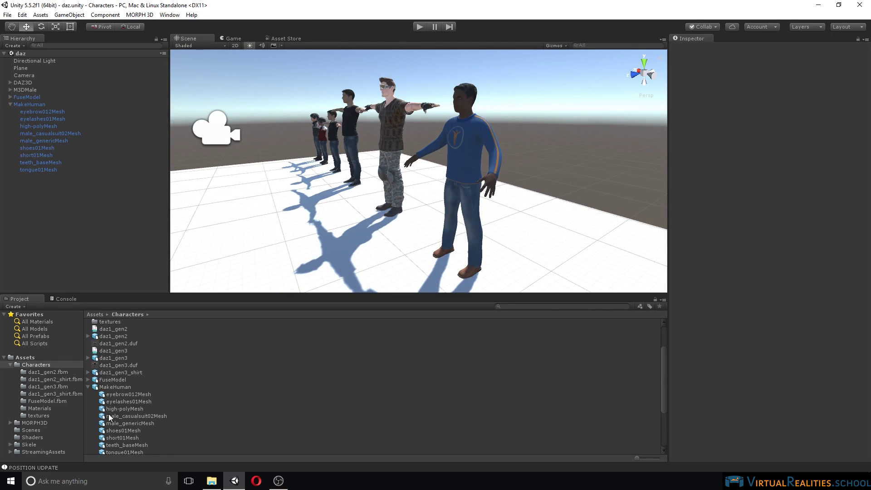
Preview eyebrow012Mesh, high-polyMesh, male_genericMesh, teeth_baseMesh and tongue01Mesh in the Inspector
click(113, 384)
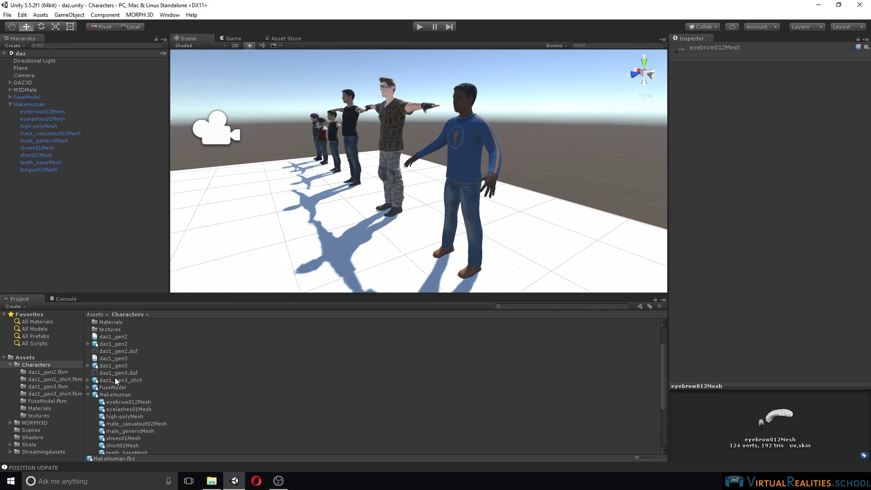
scroll(114, 412, down, 4)
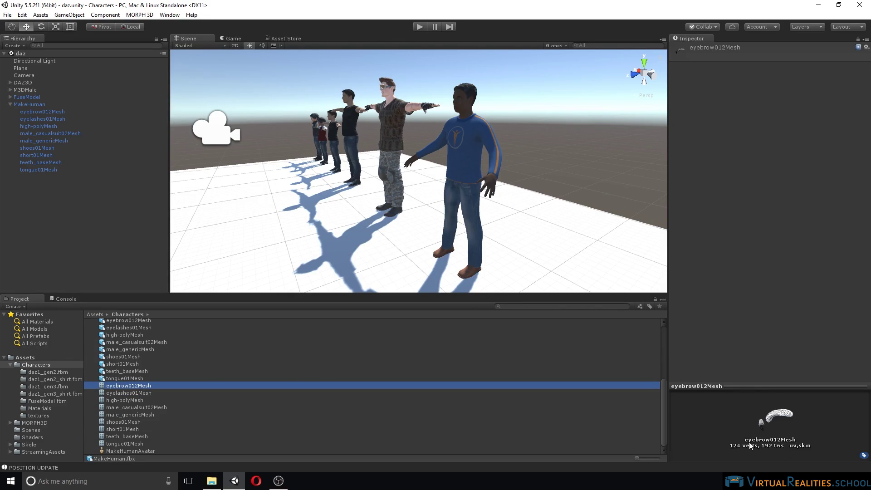
key(Down)
key(Down)
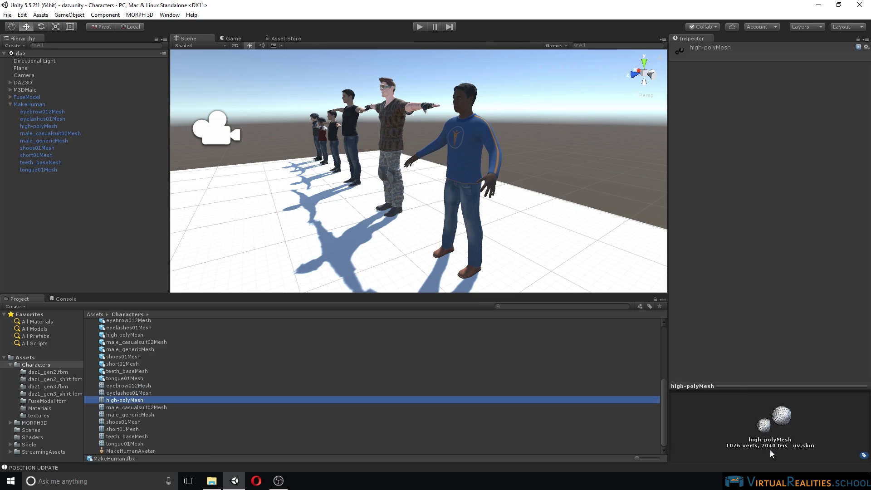
key(Down)
key(Down)
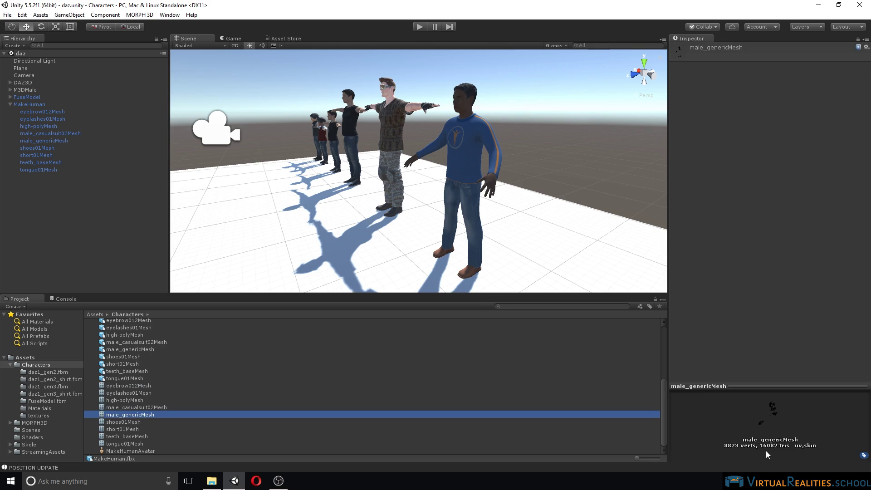
key(Down)
key(Down)
key(Down)
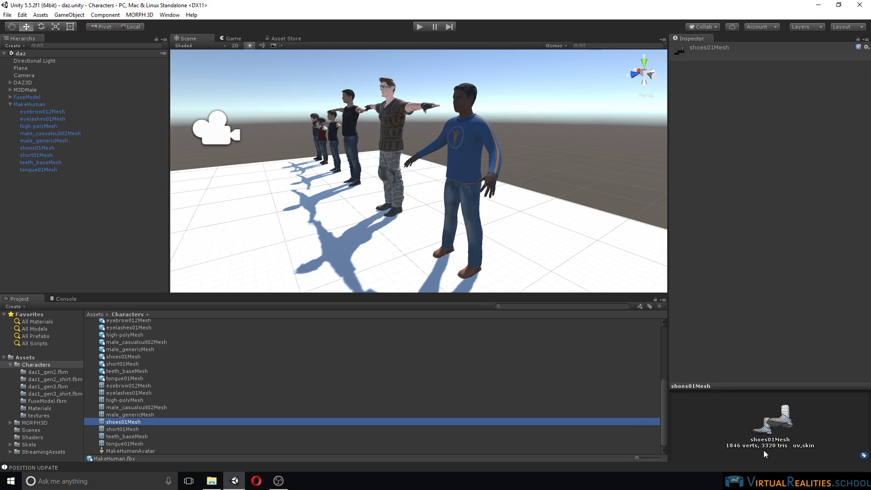
key(Down)
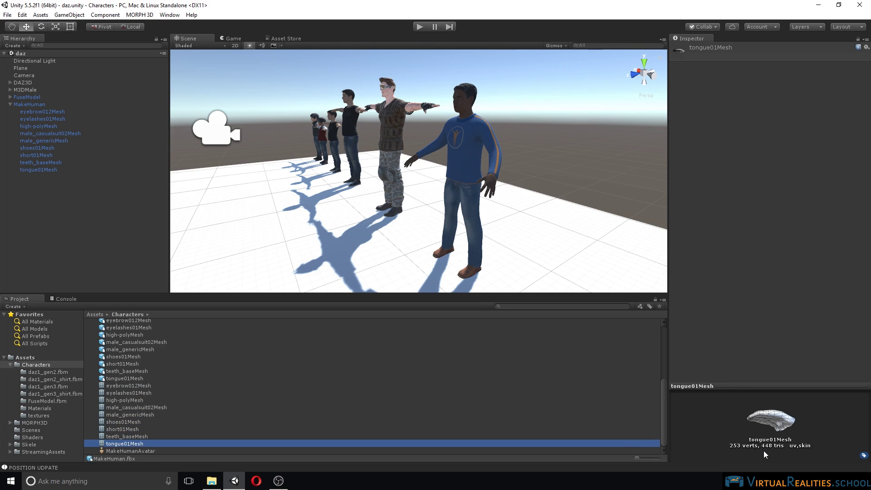
key(Down)
key(Up)
key(Up)
key(Up)
key(Up)
key(Up)
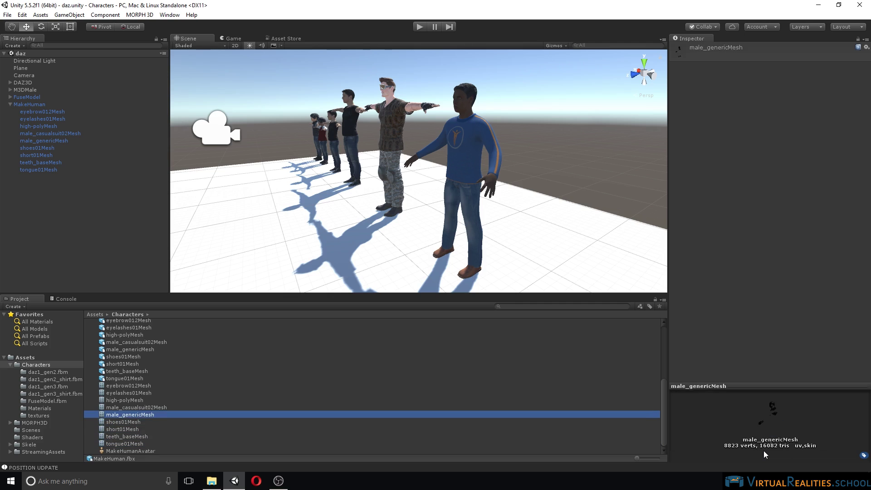
key(Up)
key(Up)
key(Up)
key(Up)
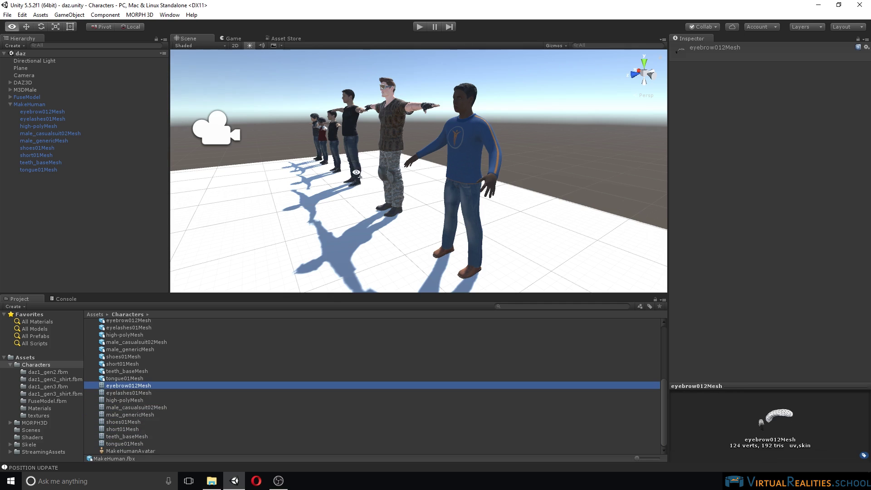
alt+drag(356, 173, 587, 176)
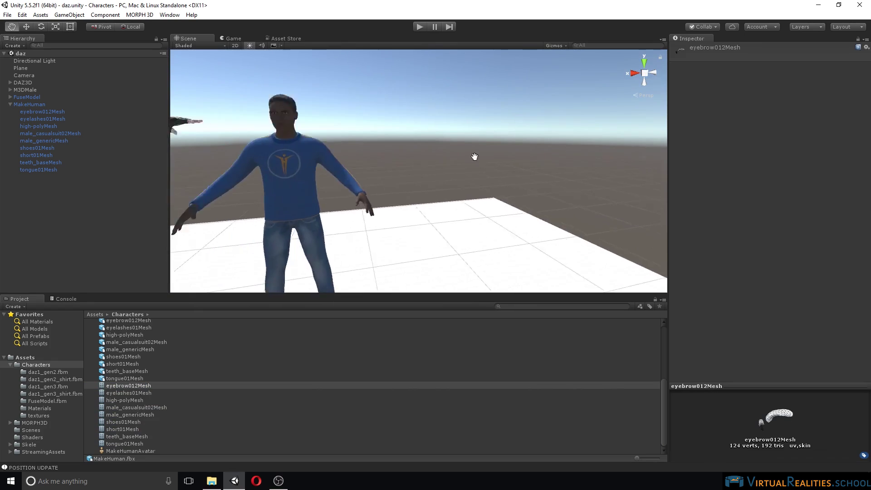
alt+drag(474, 156, 495, 149)
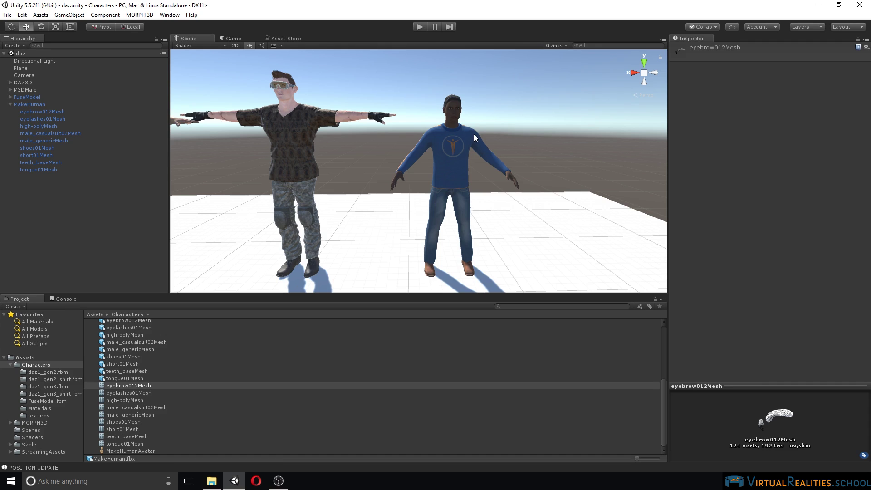
alt+drag(473, 135, 385, 143)
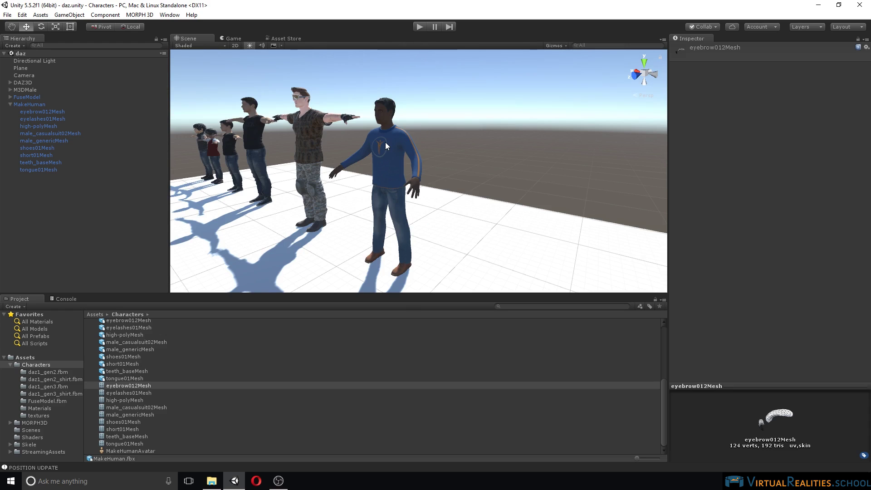
scroll(385, 142, up, 2)
middle_drag(385, 142, 392, 101)
scroll(392, 102, up, 1)
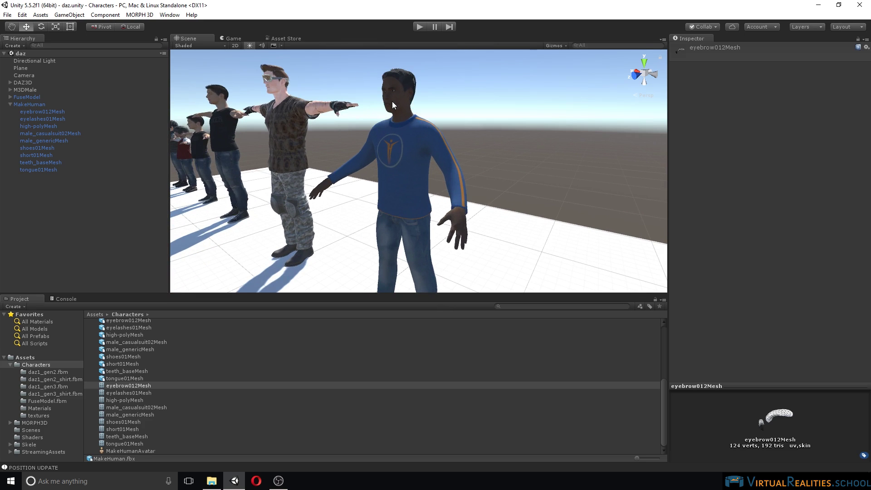